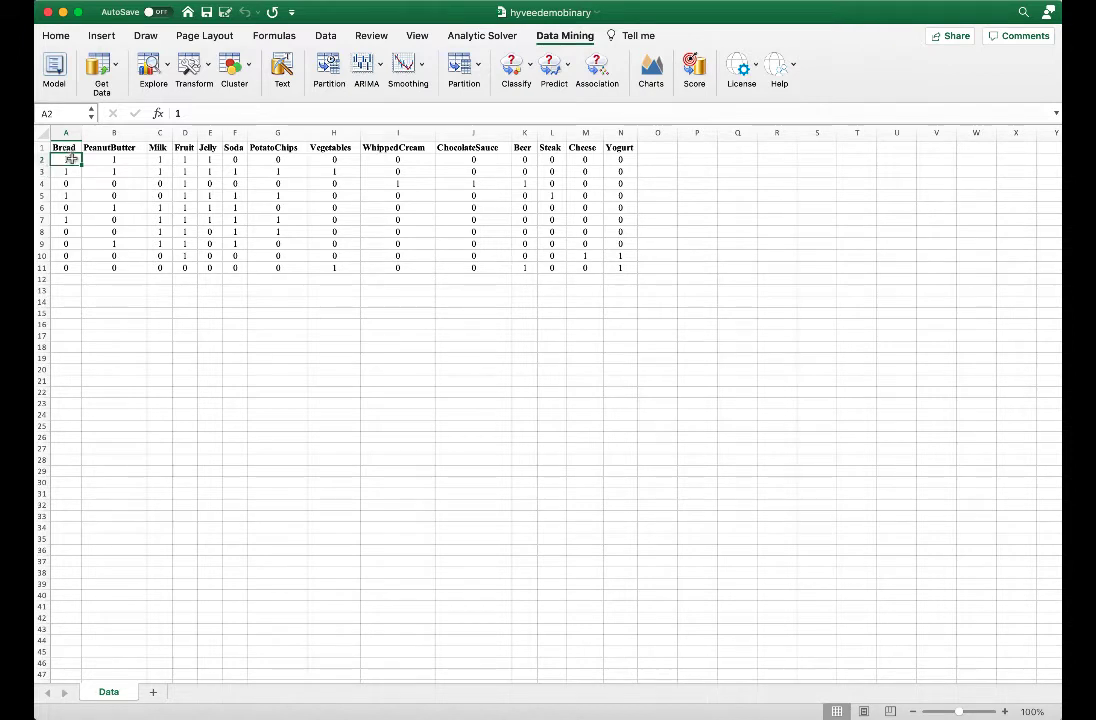
# Run association rules on A1:N11 with minimum support 4 and 50% minimum confidence
pyautogui.click(71, 182)
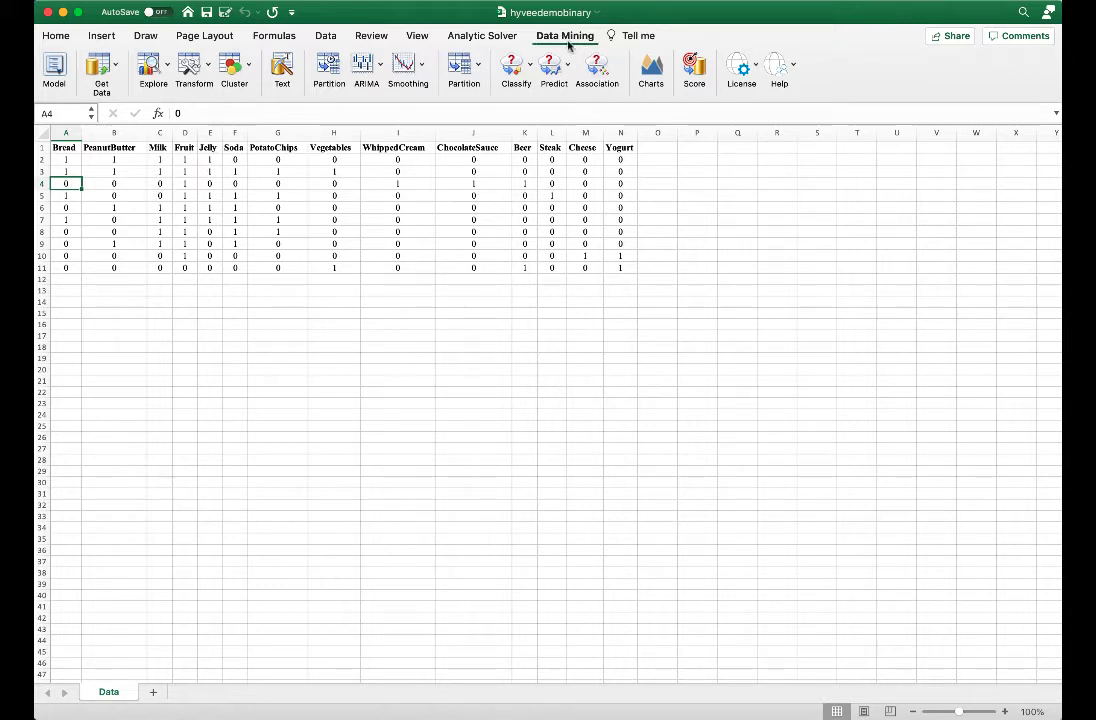
pyautogui.click(592, 68)
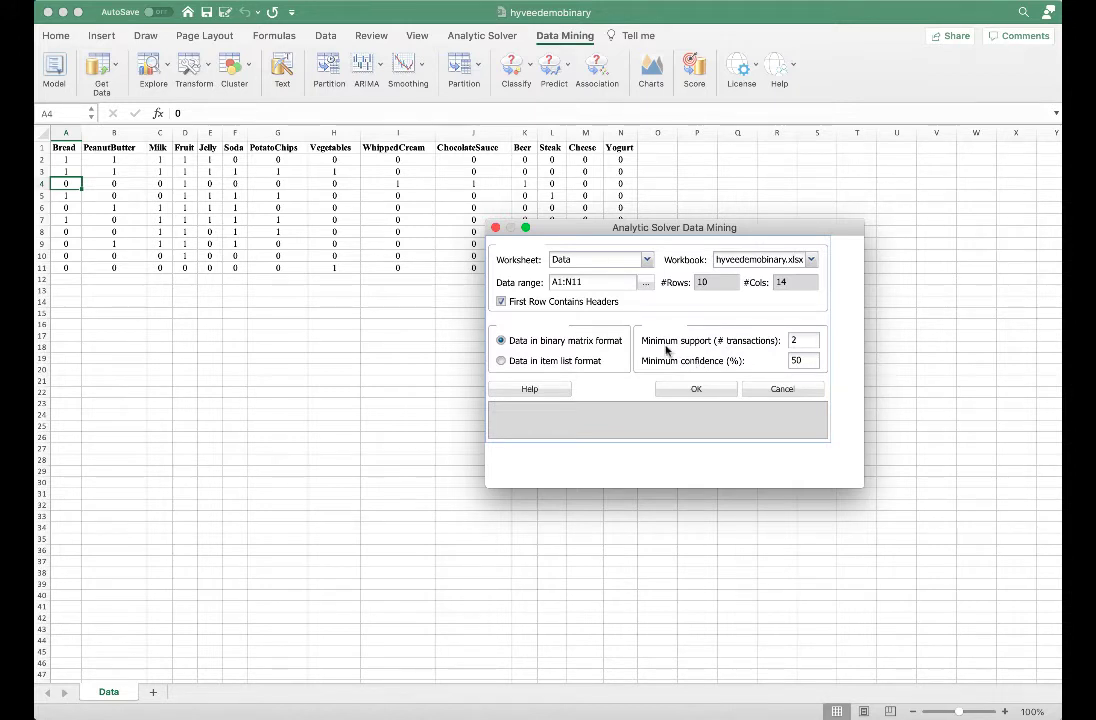
pyautogui.doubleClick(795, 340)
pyautogui.write('4')
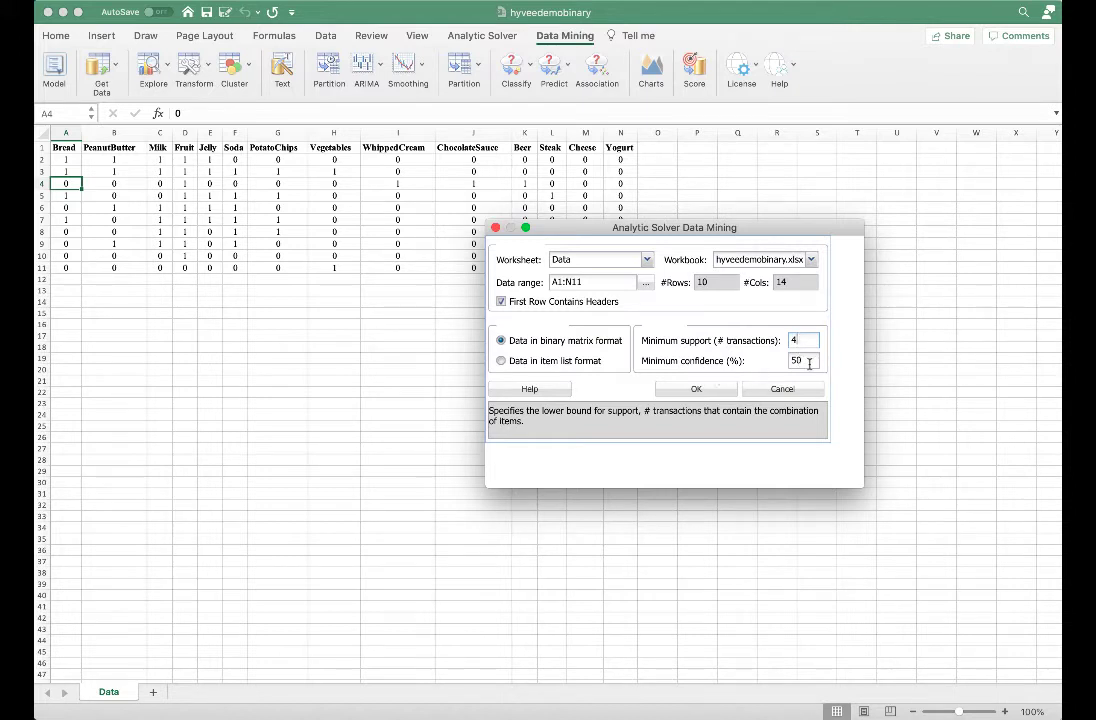
pyautogui.click(713, 391)
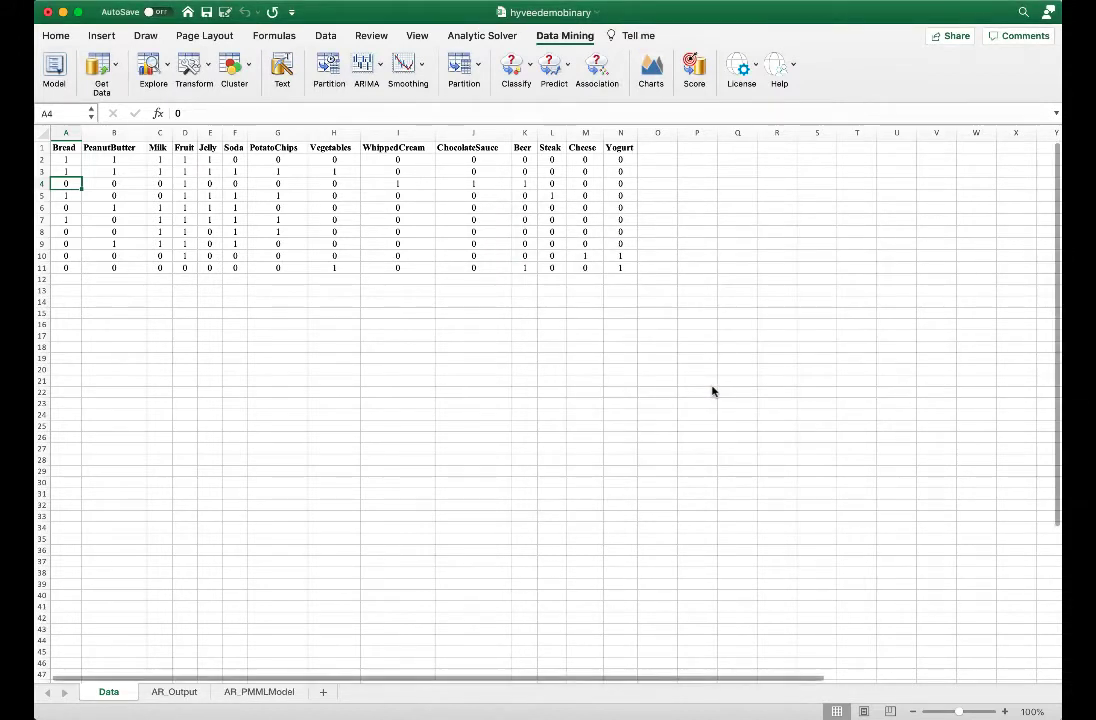
# Review the AR_Output summary: 10 transactions, 14 items and 52 rules with support, confidence, lift
pyautogui.click(170, 692)
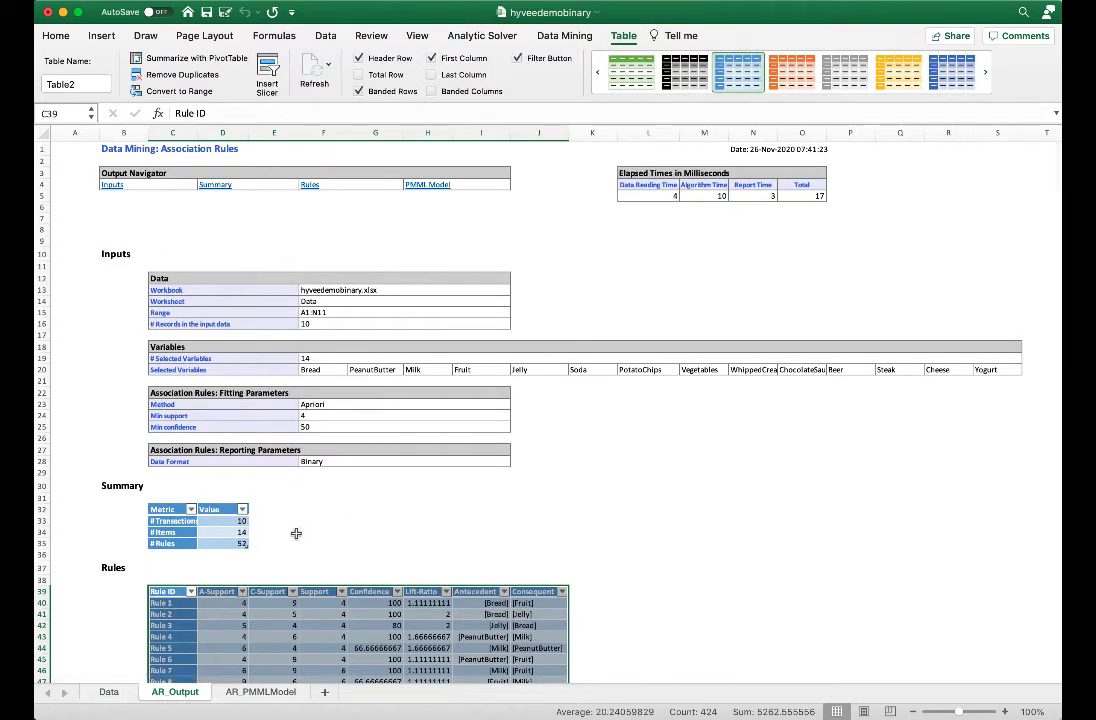
pyautogui.scroll(-5, 296, 533)
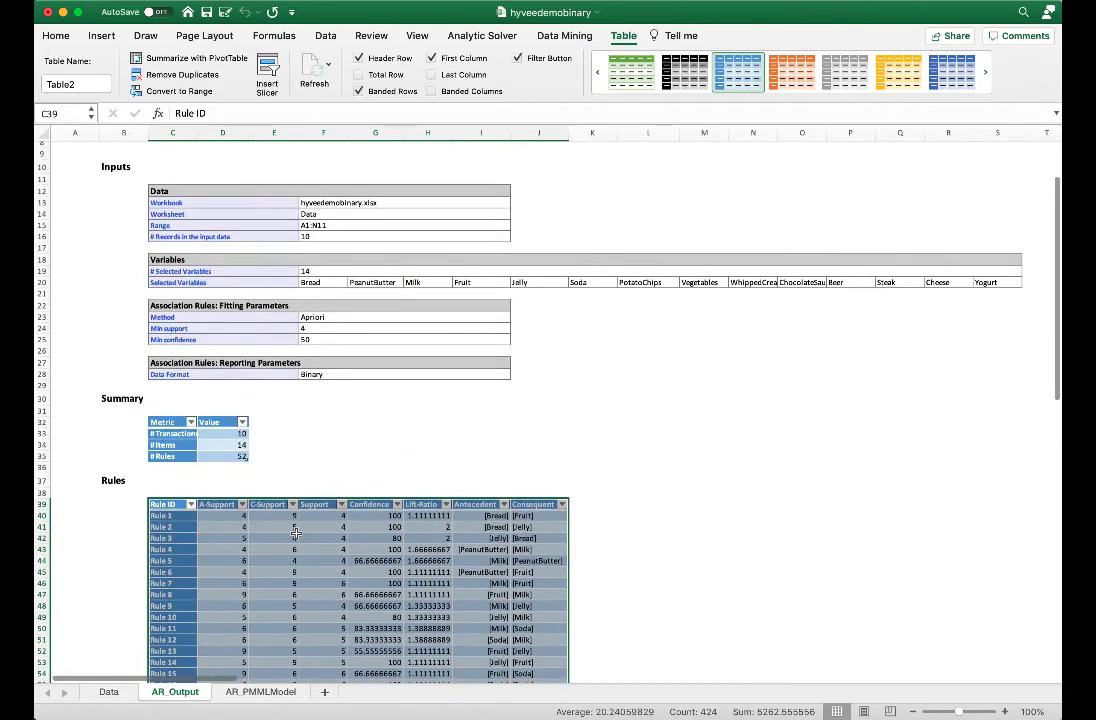
pyautogui.scroll(-3, 296, 533)
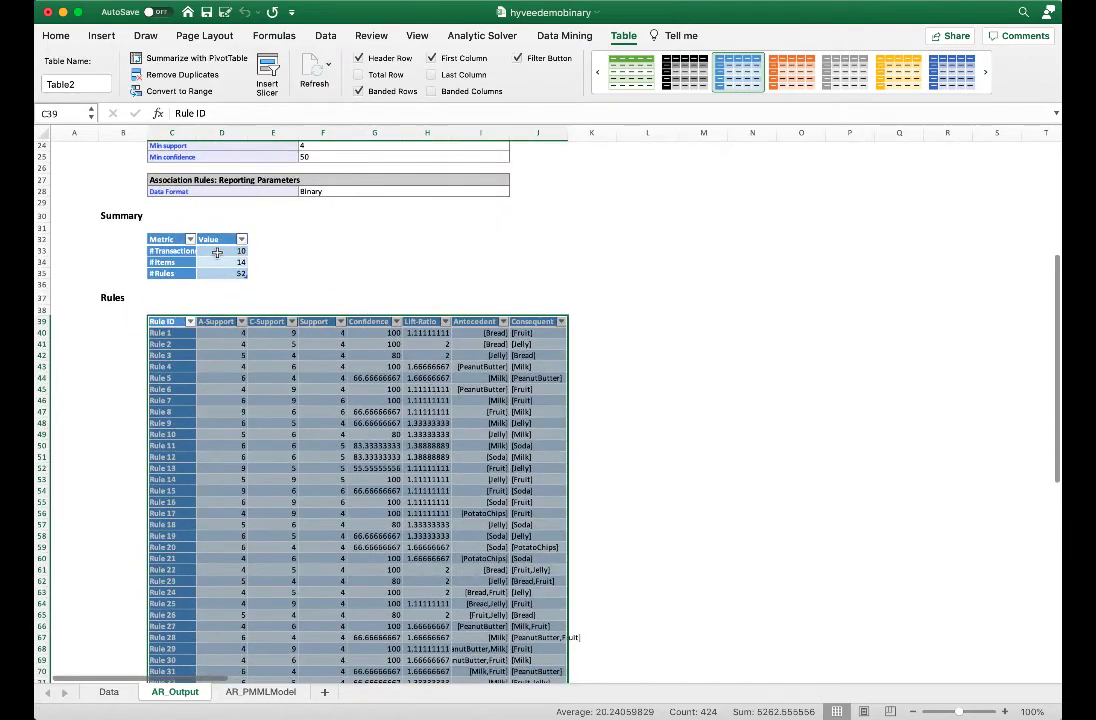
pyautogui.click(217, 252)
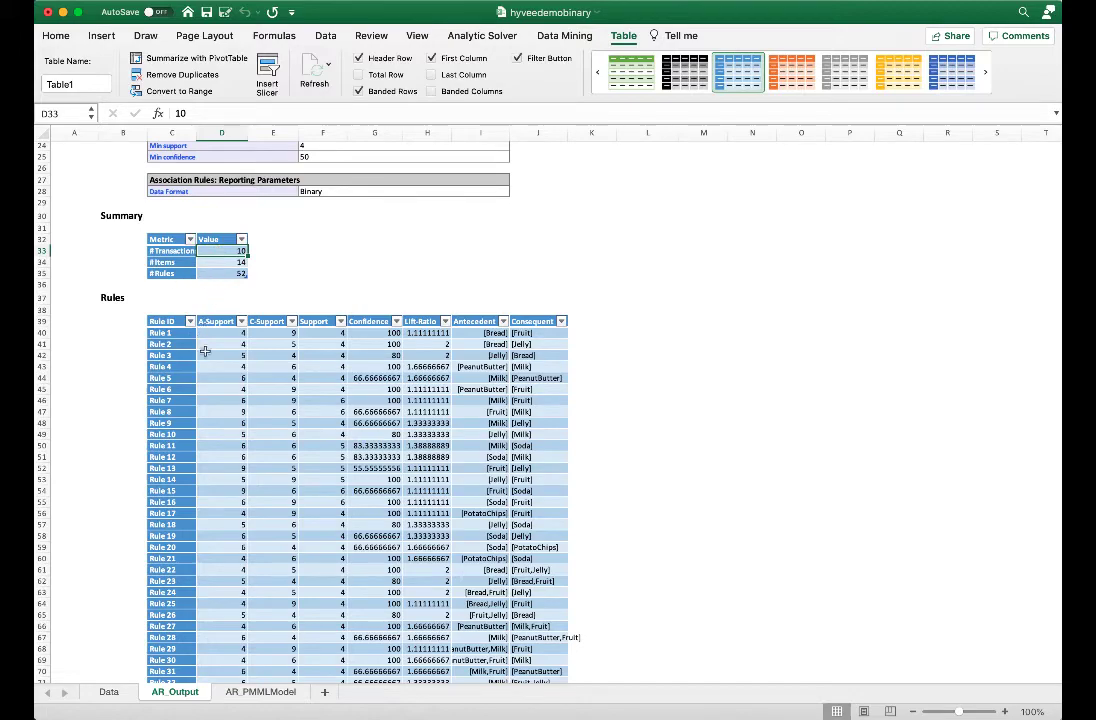
pyautogui.scroll(-3, 204, 351)
pyautogui.scroll(1, 204, 351)
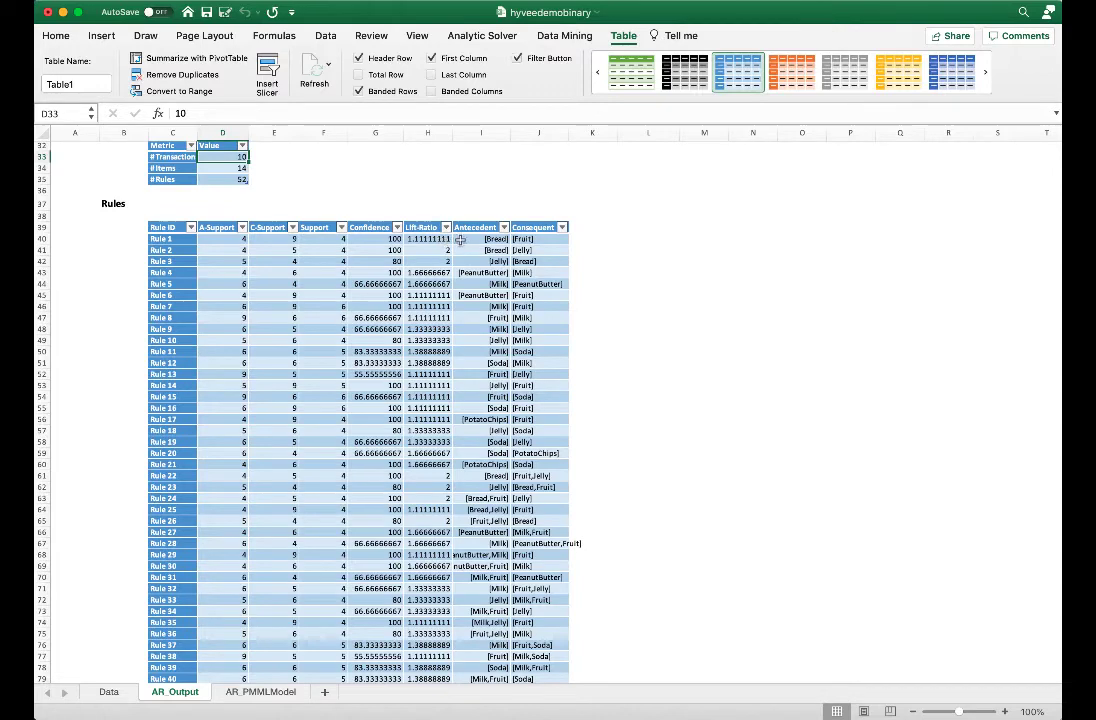
# Sort the rules by Lift-Ratio largest to smallest, then by Confidence largest to smallest
pyautogui.click(432, 228)
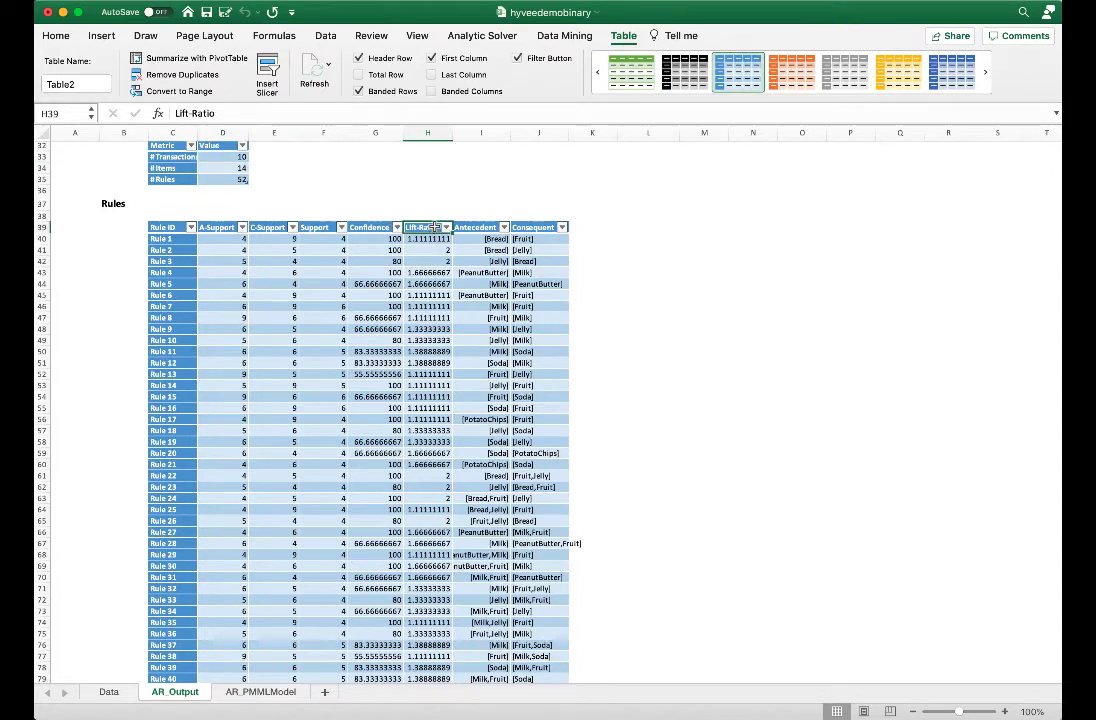
pyautogui.click(327, 36)
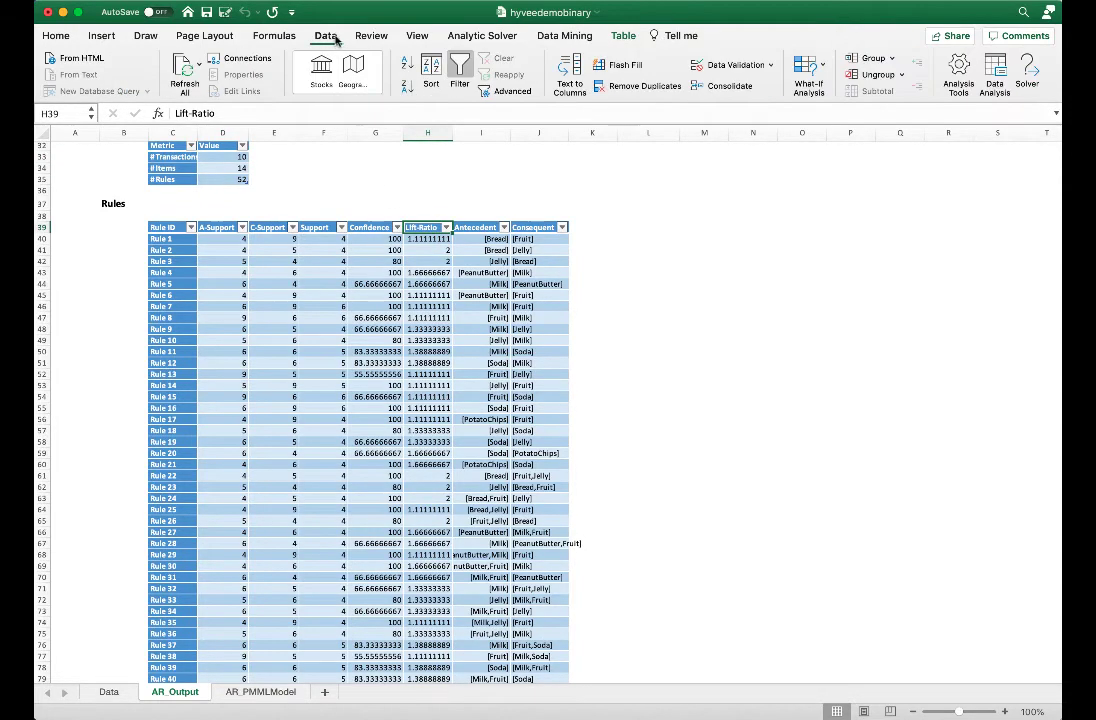
pyautogui.click(430, 76)
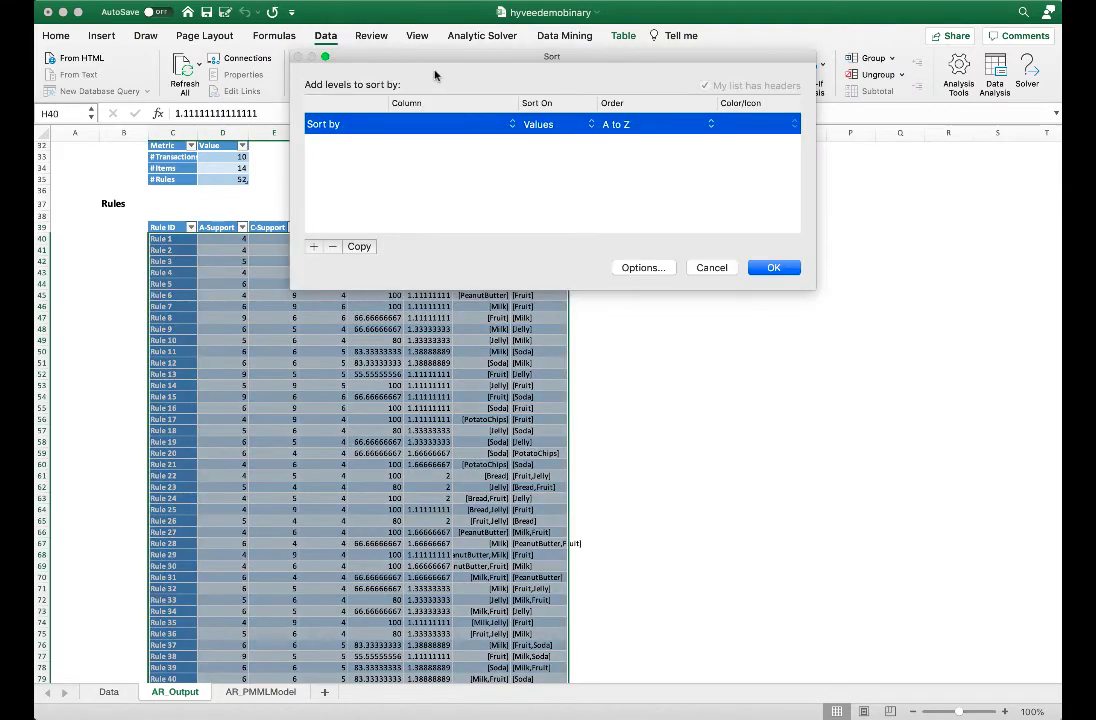
pyautogui.click(450, 124)
pyautogui.click(470, 170)
pyautogui.click(650, 124)
pyautogui.click(625, 136)
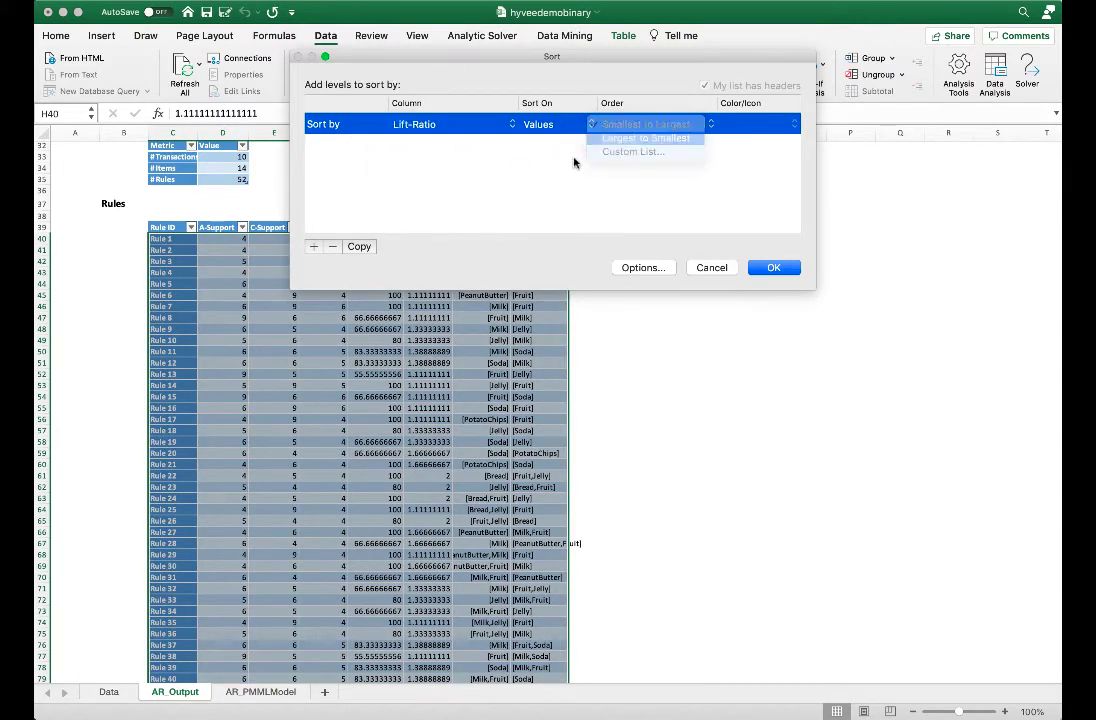
pyautogui.click(314, 246)
pyautogui.click(457, 146)
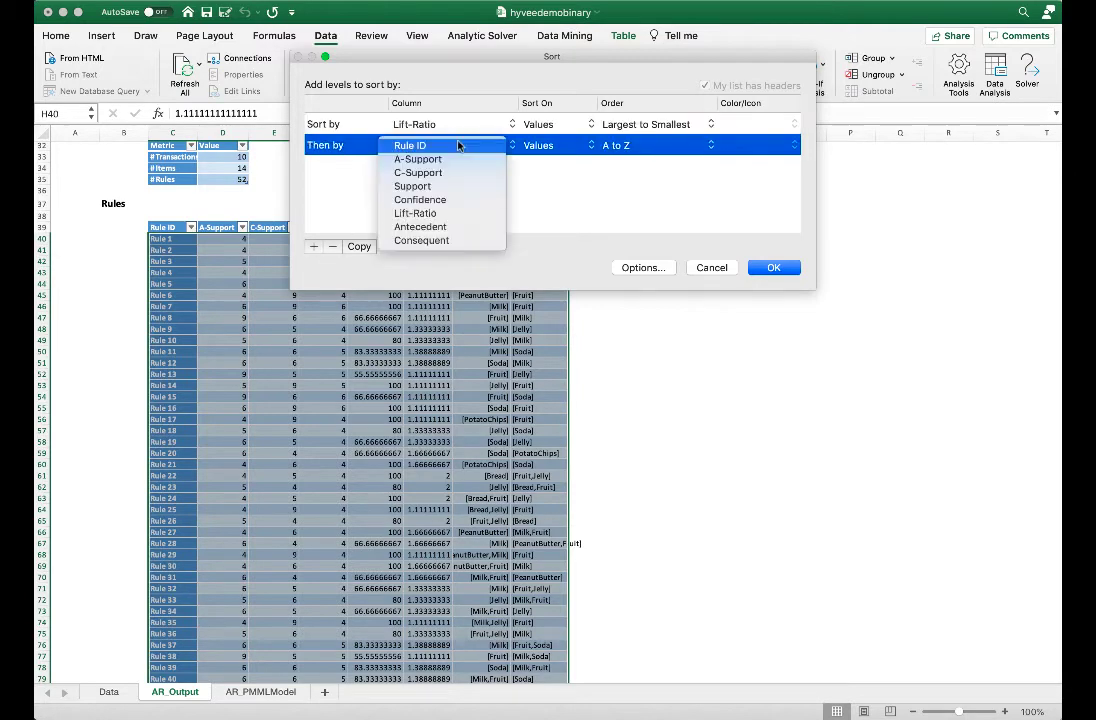
pyautogui.click(432, 199)
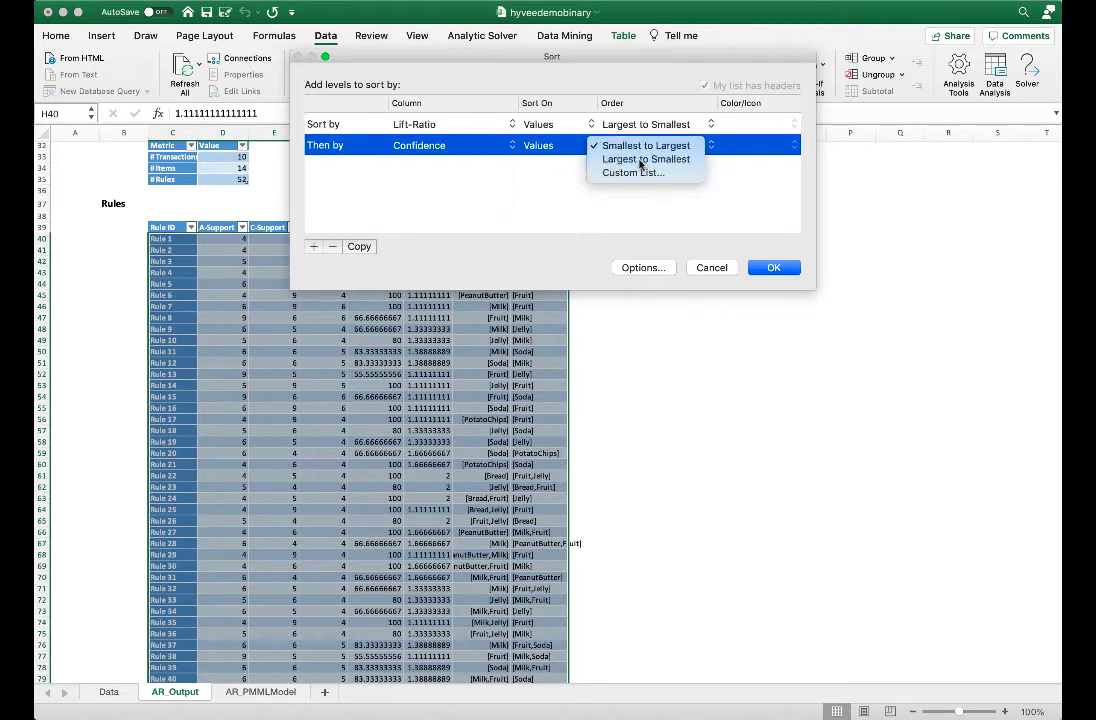
pyautogui.click(645, 160)
pyautogui.click(774, 268)
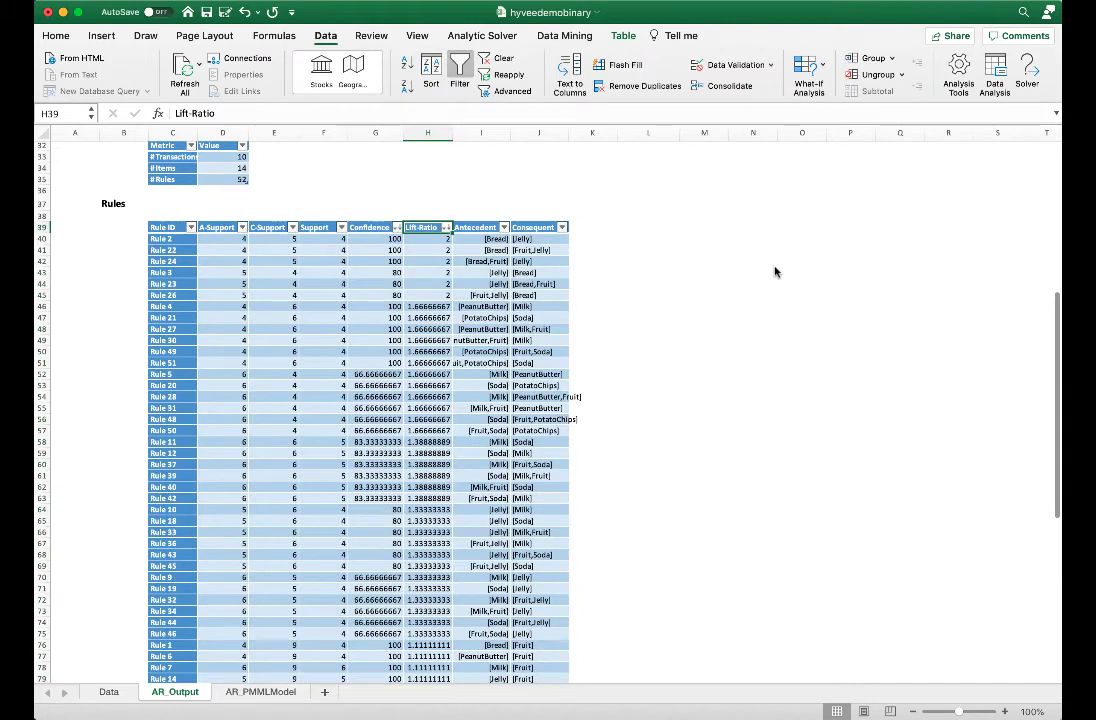
# Inspect the top three lift-2 rules, led by [Bread] implies [Jelly]
pyautogui.moveTo(165, 239); pyautogui.dragTo(540, 261)
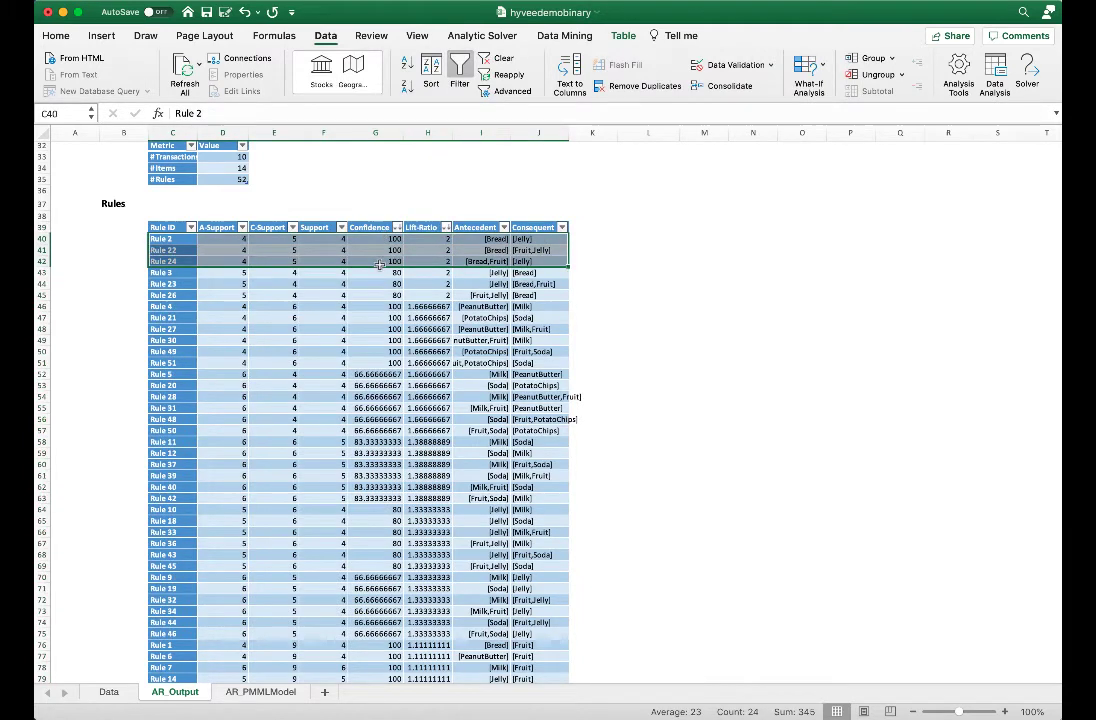
pyautogui.click(481, 240)
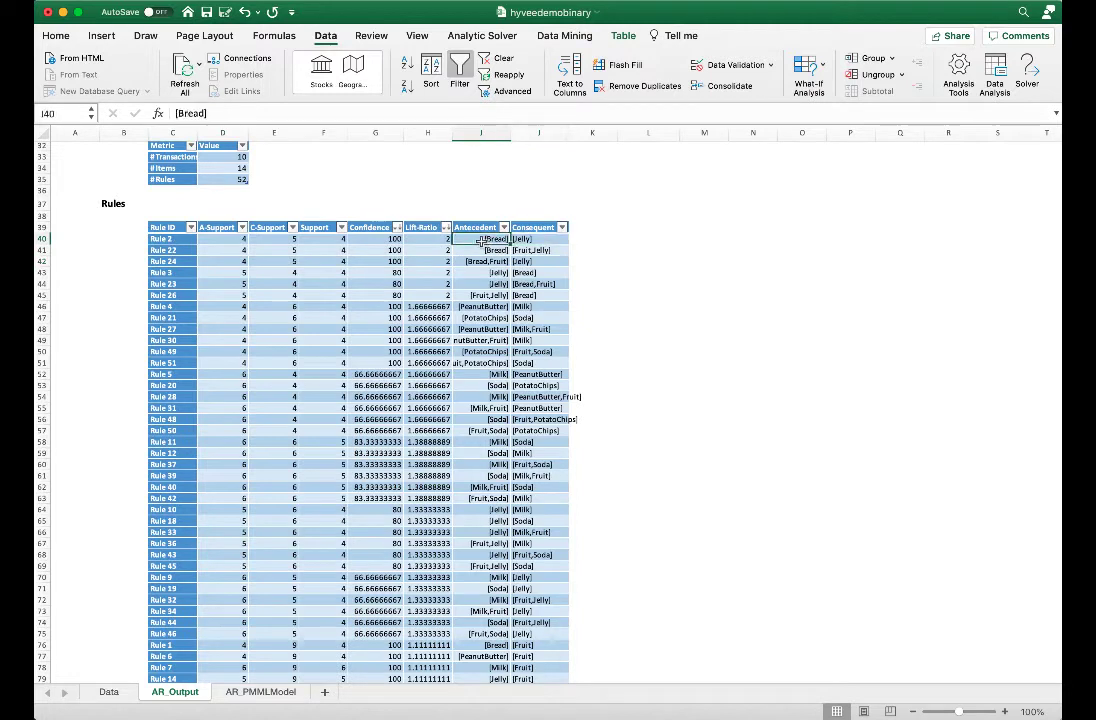
pyautogui.click(540, 239)
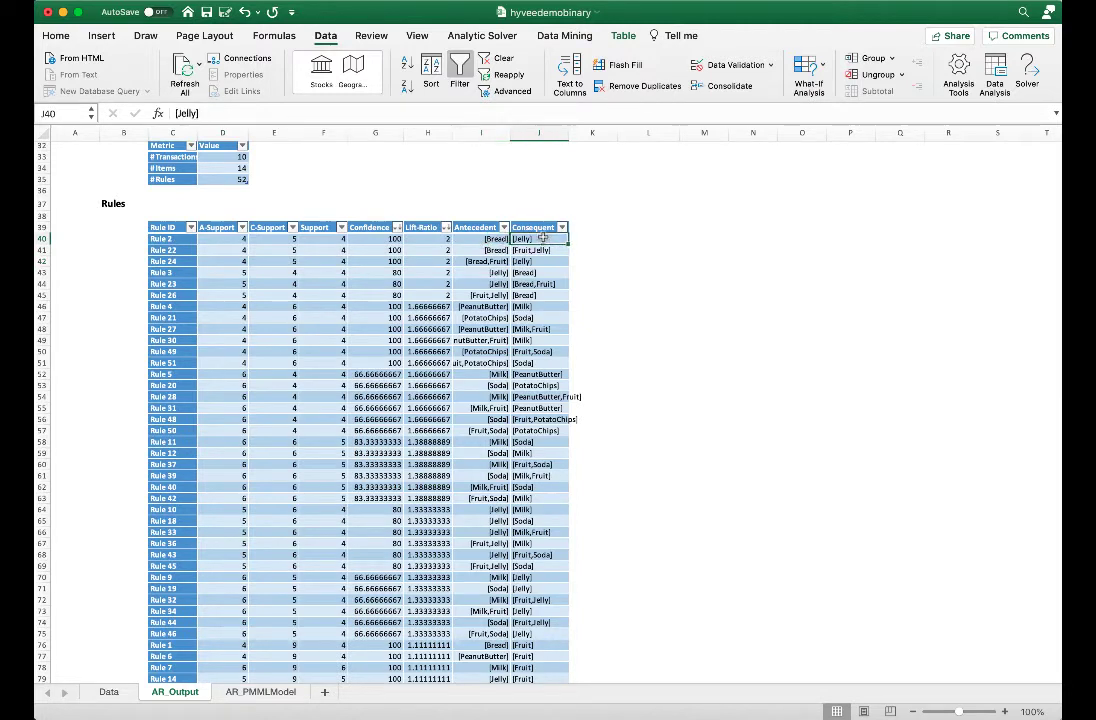
pyautogui.click(481, 240)
pyautogui.press('Up')
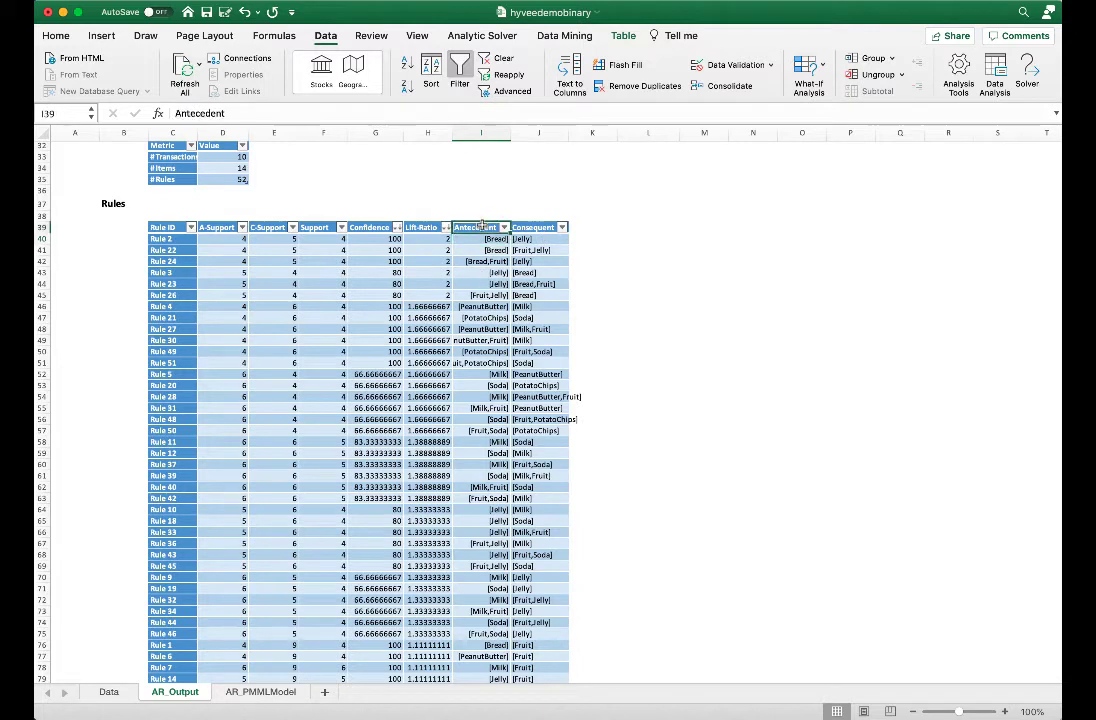
pyautogui.click(556, 273)
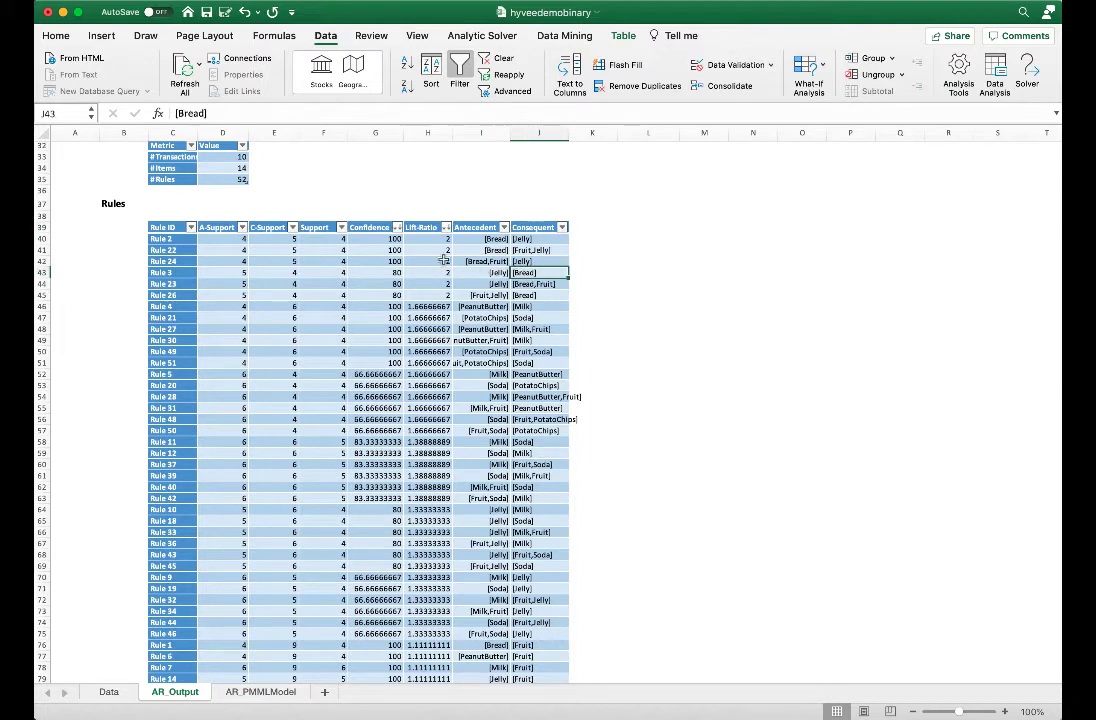
# Recheck the top rules' antecedents and consequents, including [Bread,Fruit], then go to the Data sheet
pyautogui.moveTo(160, 240); pyautogui.dragTo(540, 262)
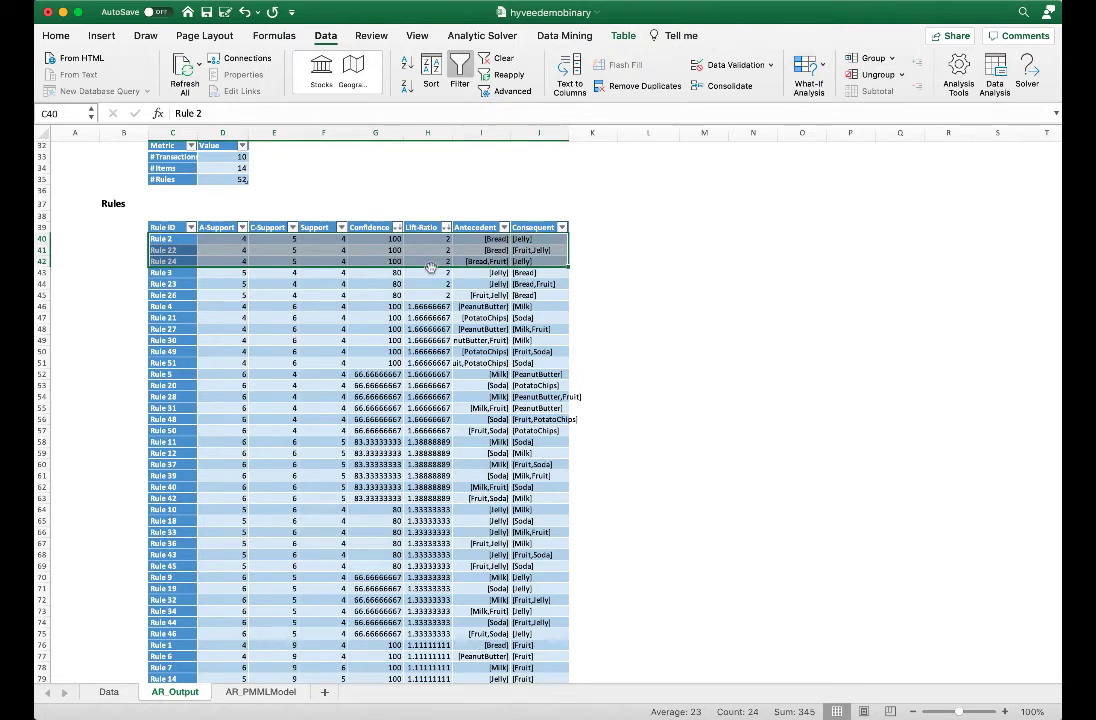
pyautogui.click(481, 240)
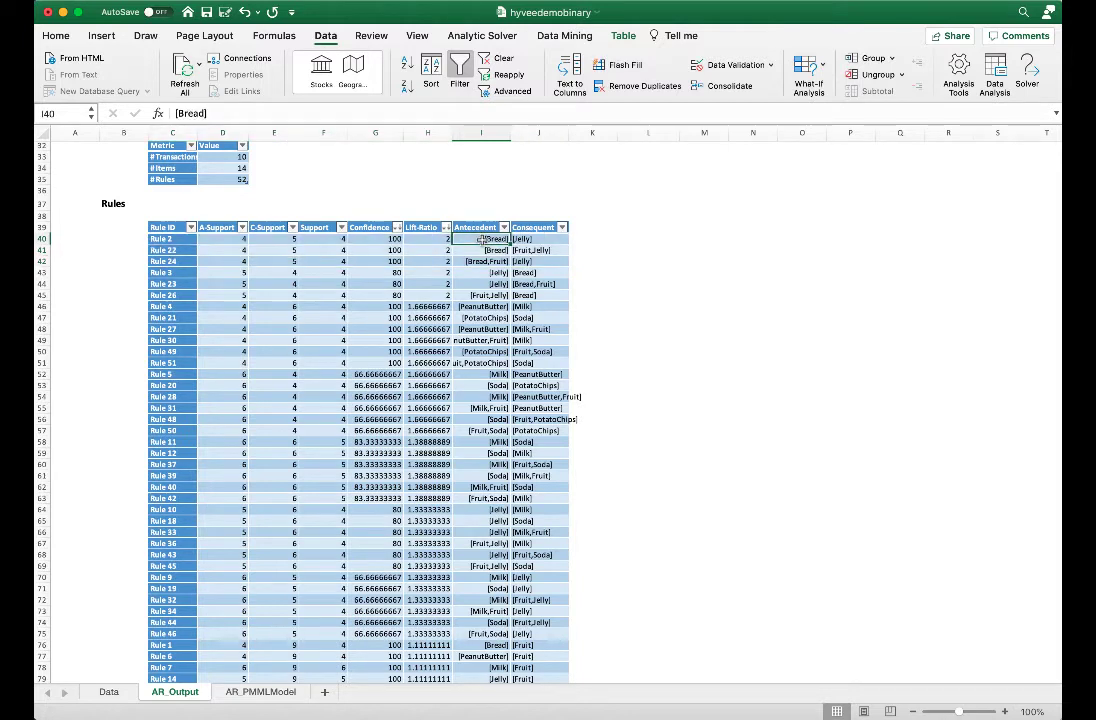
pyautogui.click(530, 240)
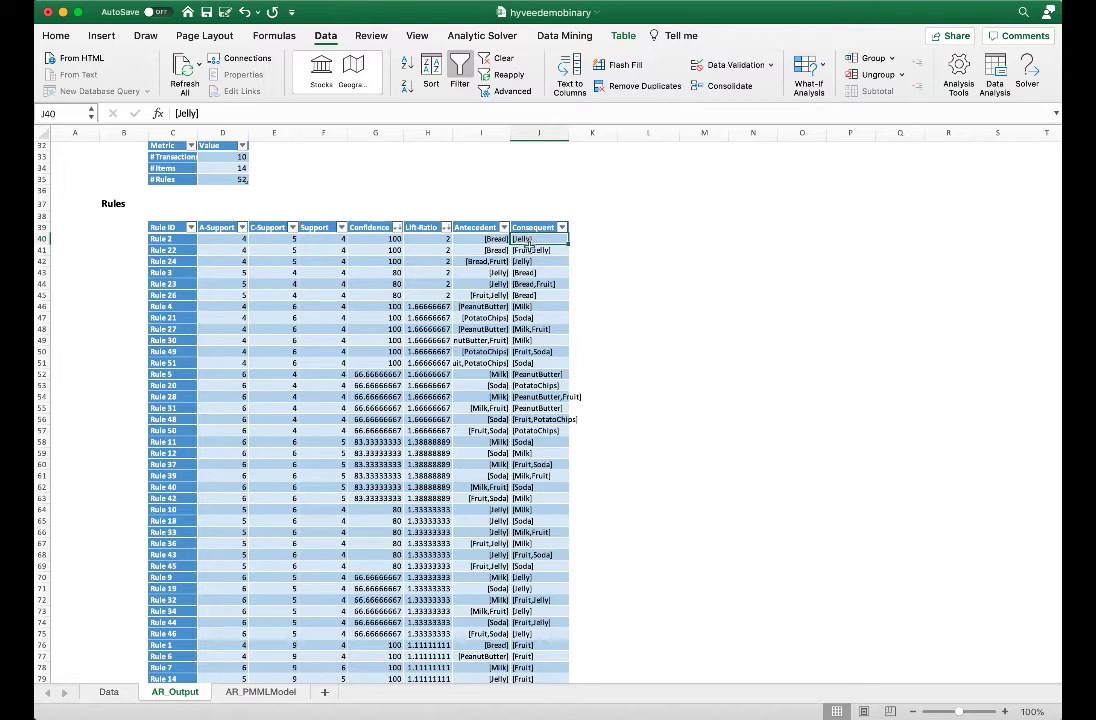
pyautogui.click(480, 240)
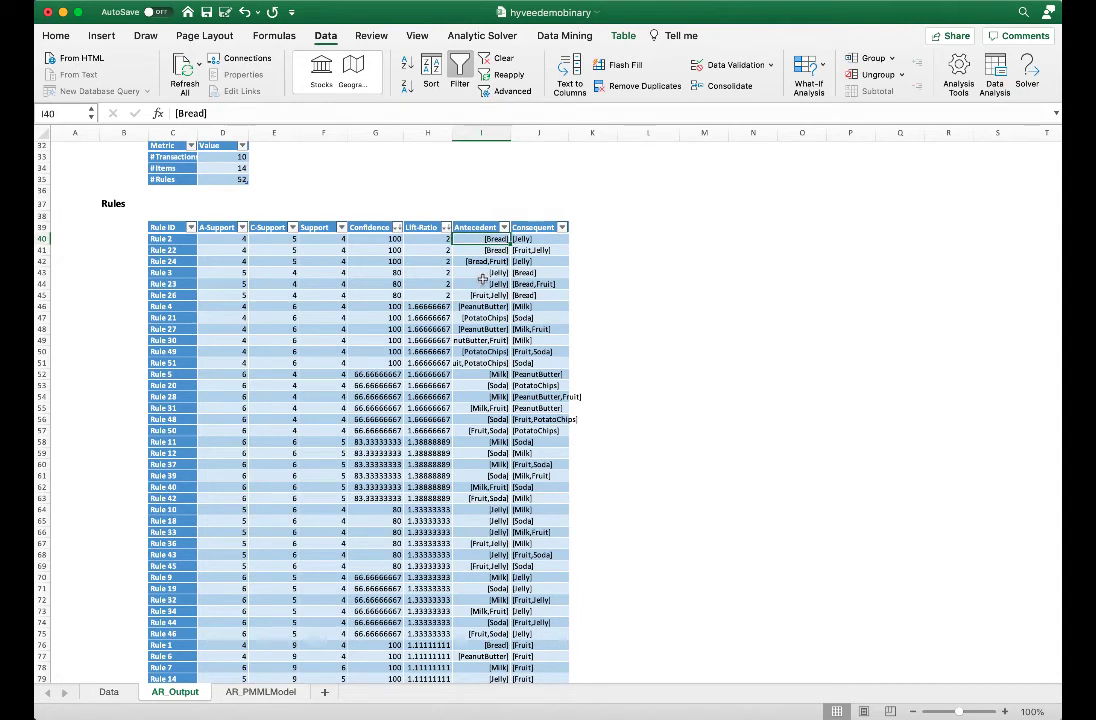
pyautogui.click(549, 238)
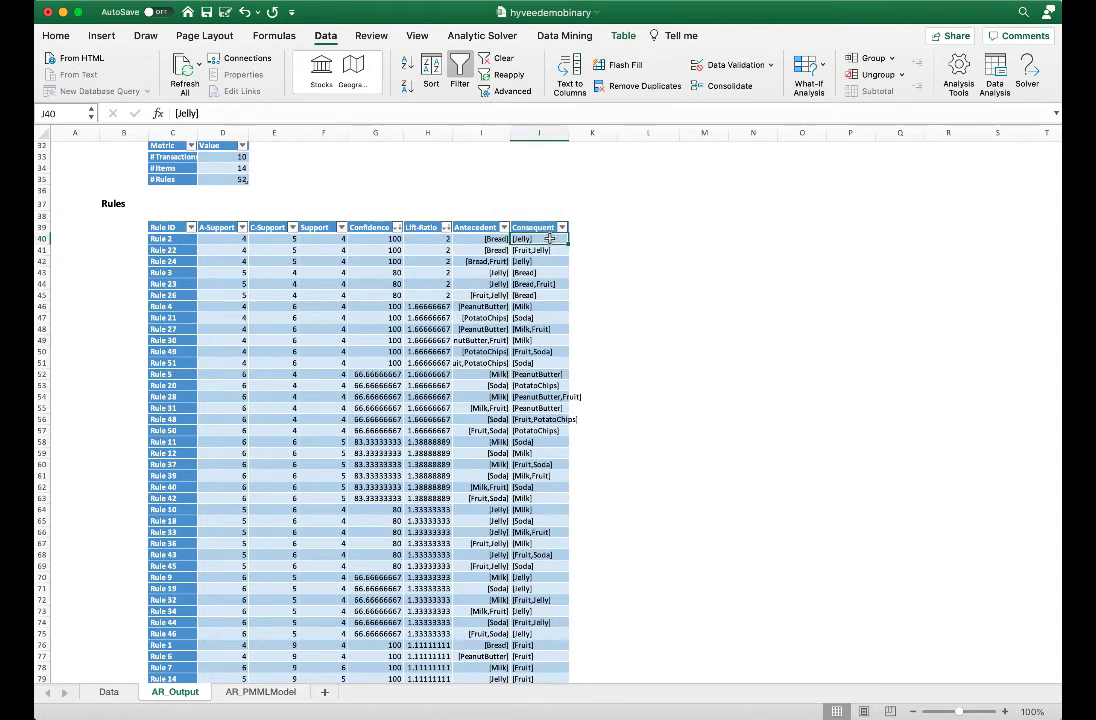
pyautogui.click(488, 250)
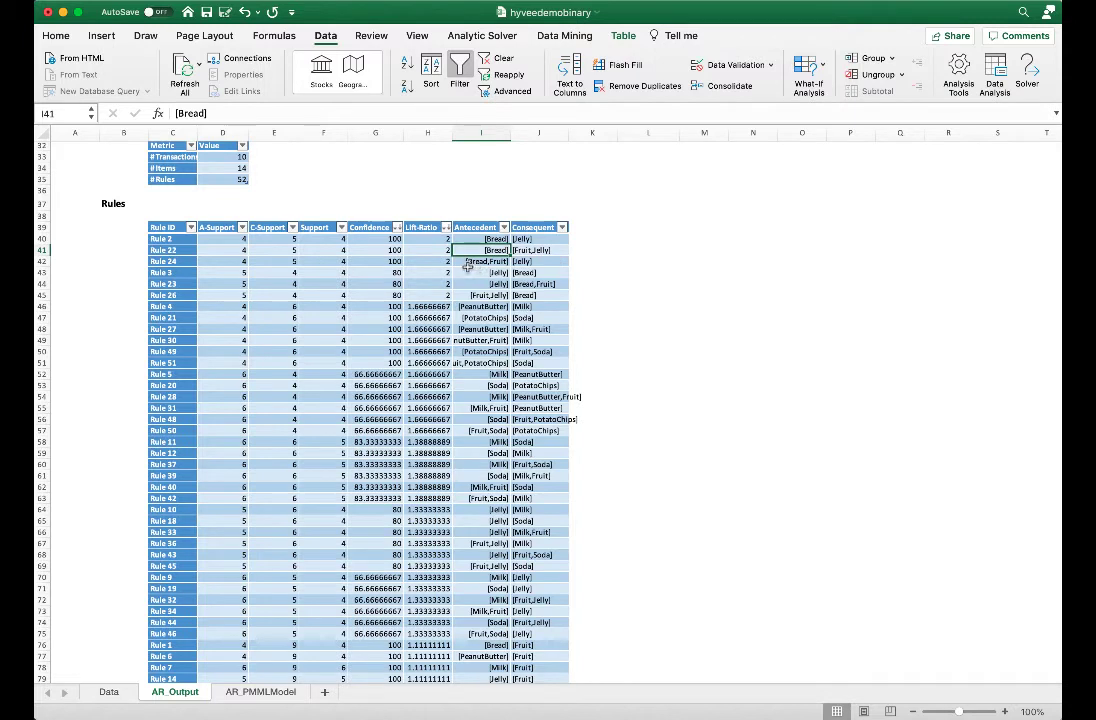
pyautogui.click(465, 262)
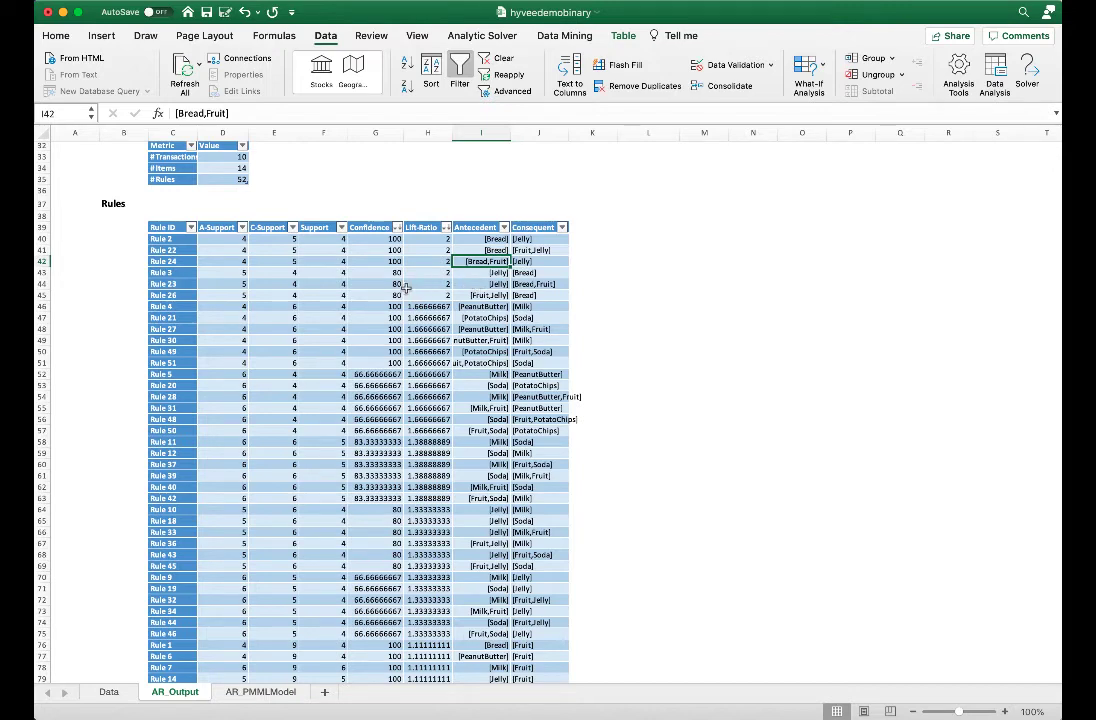
pyautogui.scroll(1, 478, 287)
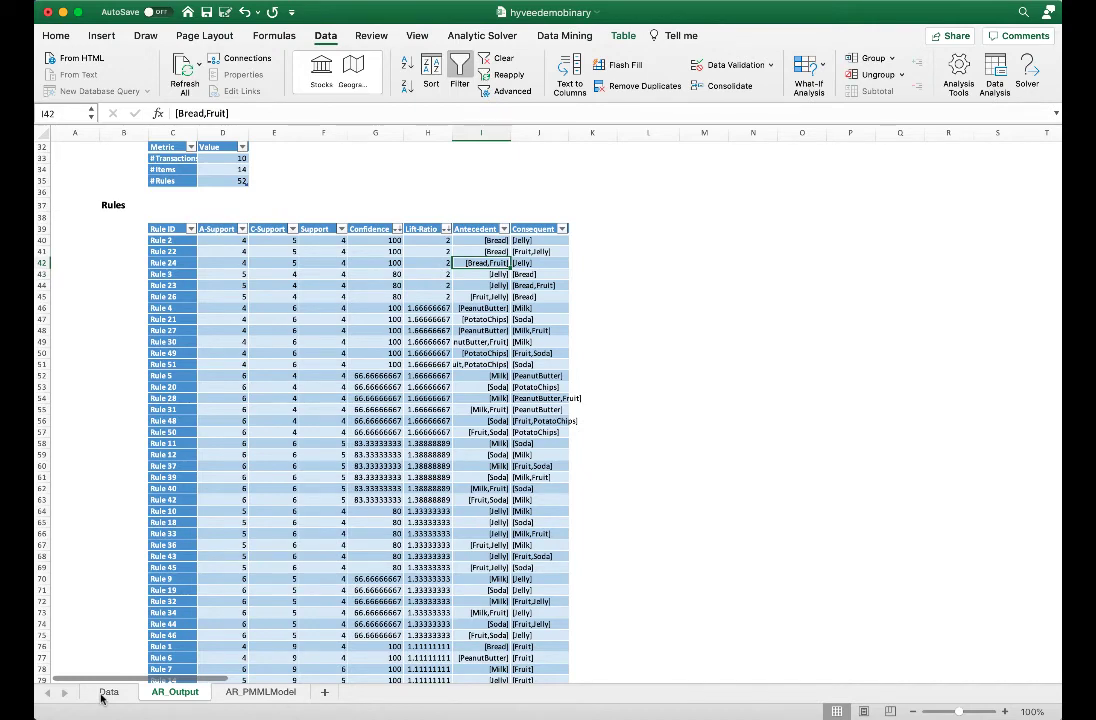
pyautogui.click(104, 693)
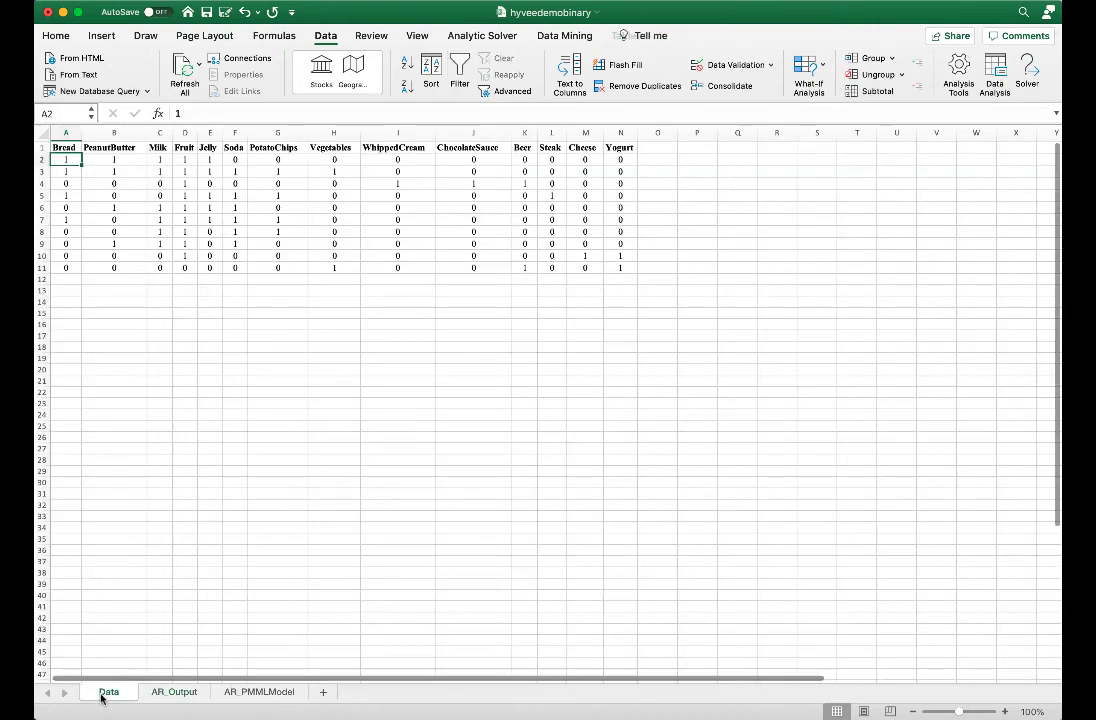
# Compare Bread and Jelly values across several transactions, then return to AR_Output
pyautogui.click(69, 172)
pyautogui.click(71, 220)
pyautogui.moveTo(209, 160); pyautogui.dragTo(211, 171)
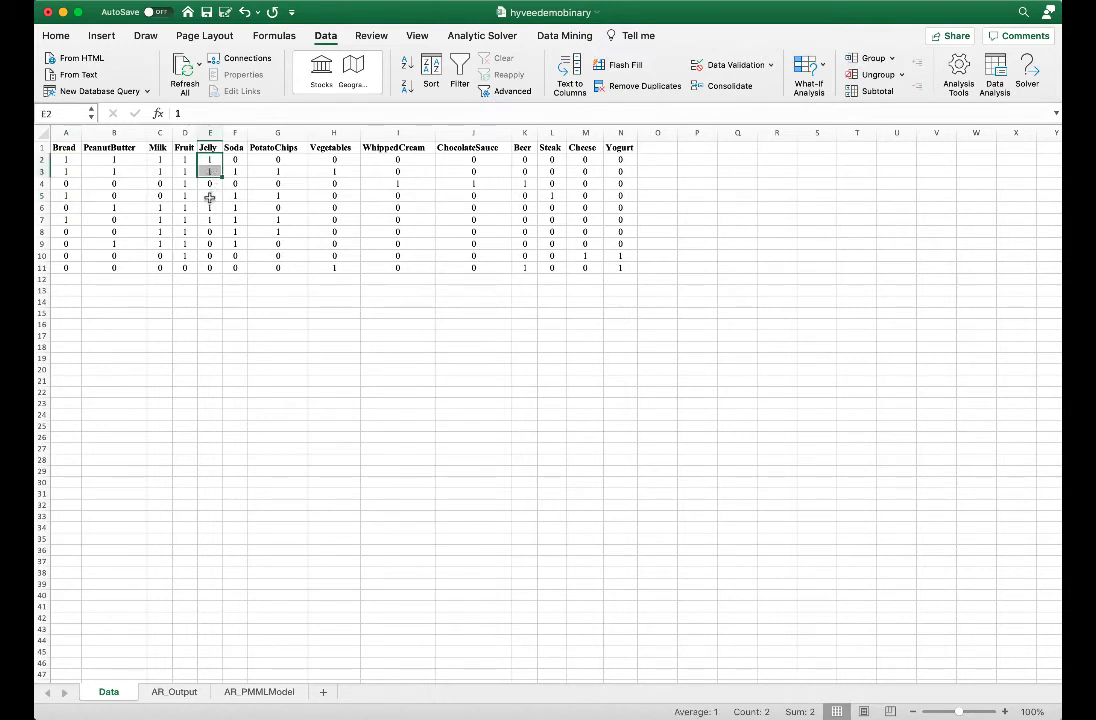
pyautogui.click(210, 196)
pyautogui.click(211, 220)
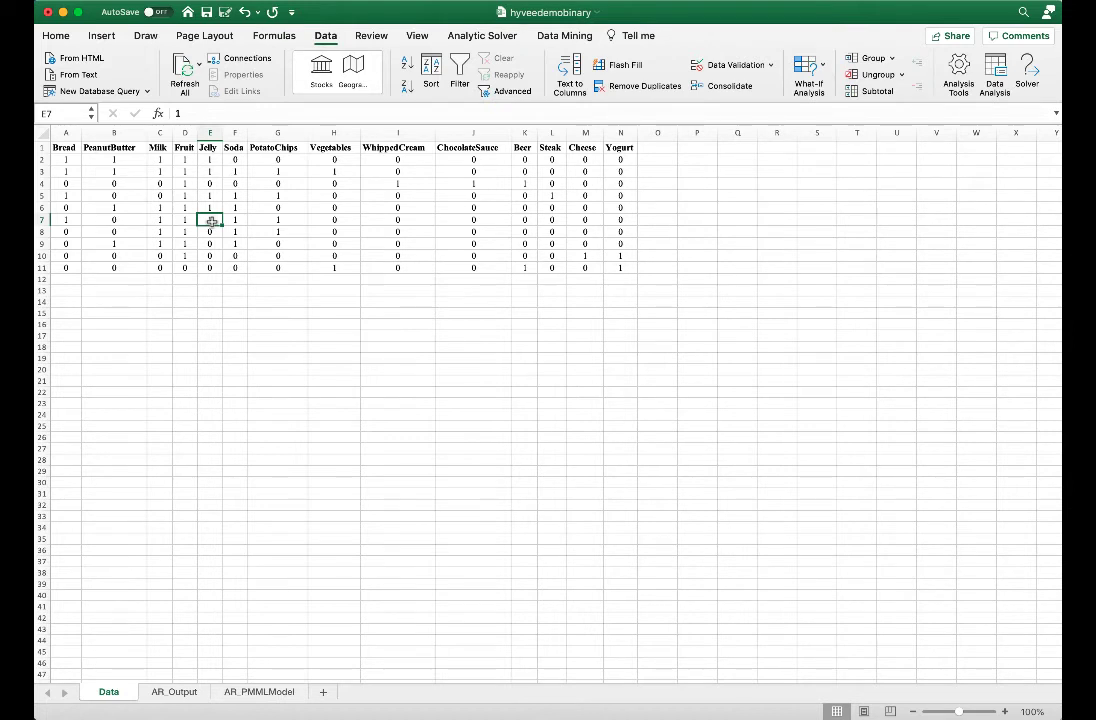
pyautogui.click(210, 196)
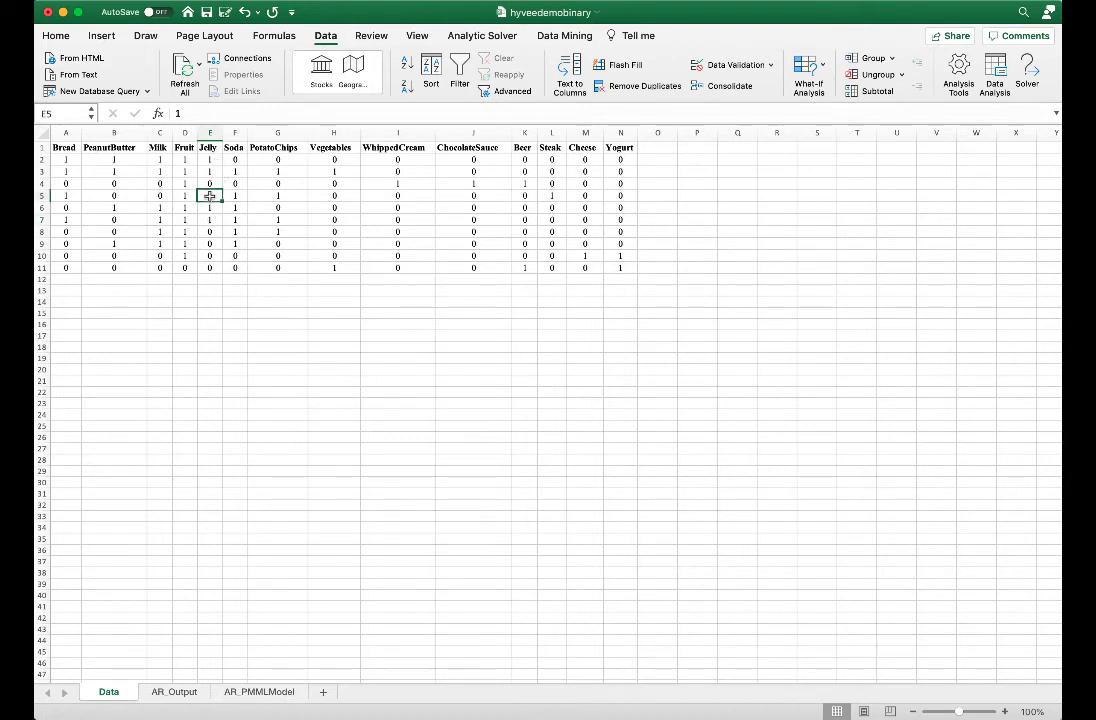
pyautogui.click(210, 208)
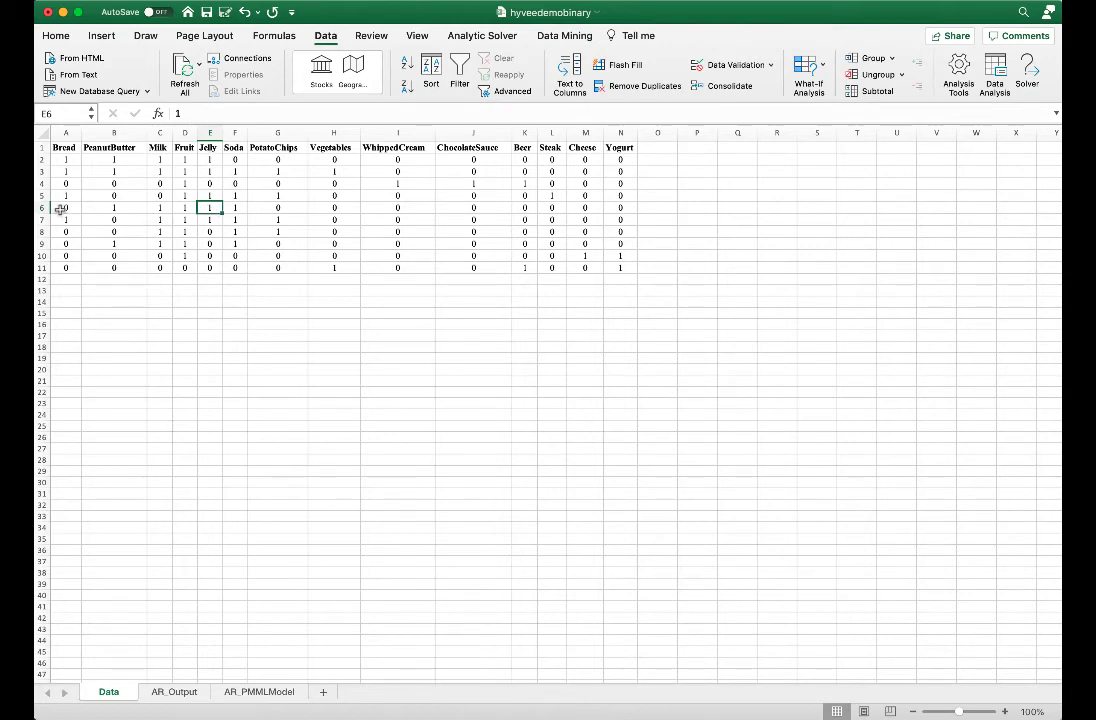
pyautogui.hotkey('ctrl', 'pagedown')
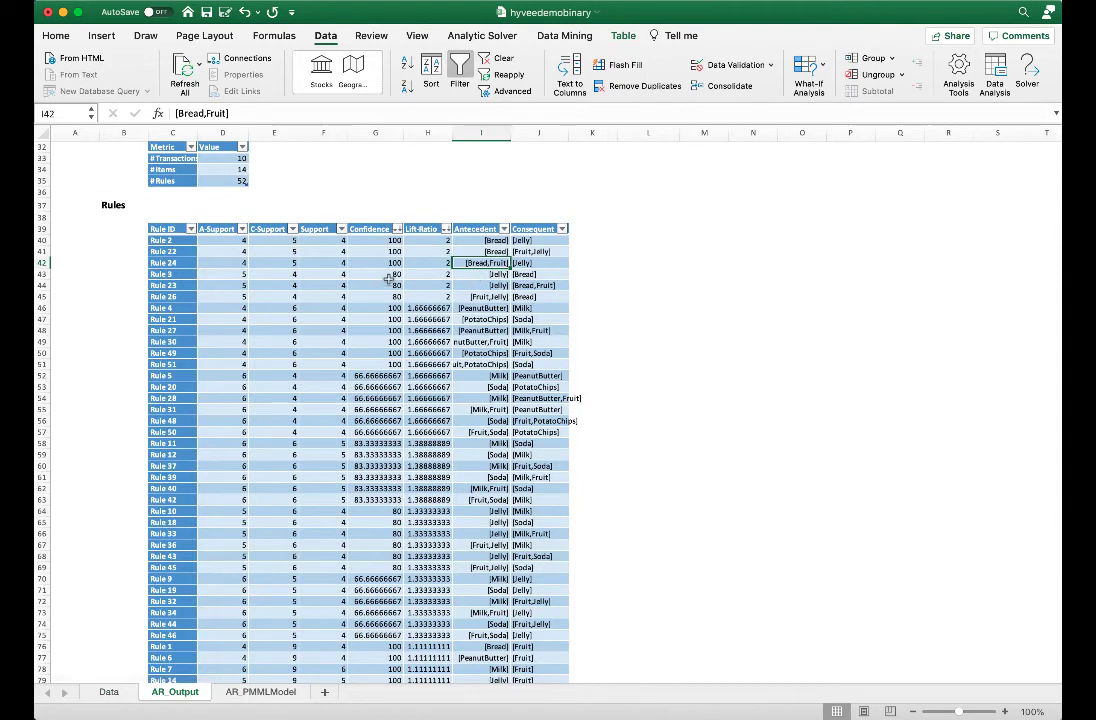
# Read the 80% confidence and lift of [Jelly] implies [Bread], then return to Data
pyautogui.moveTo(373, 274); pyautogui.dragTo(445, 274)
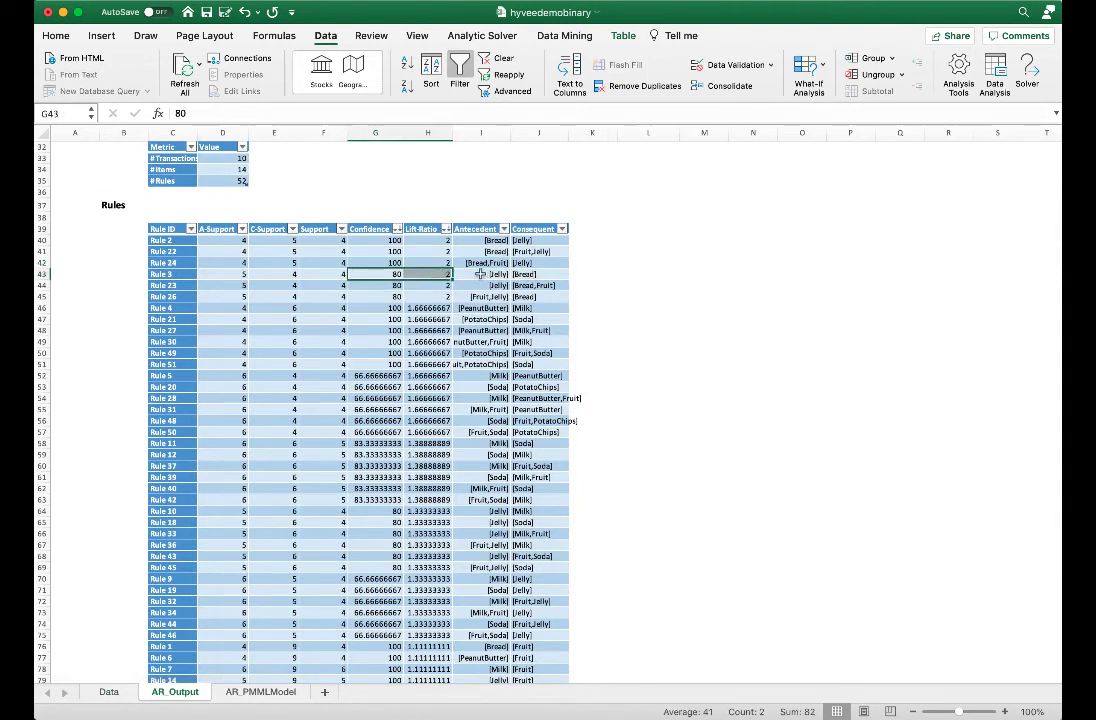
pyautogui.click(466, 274)
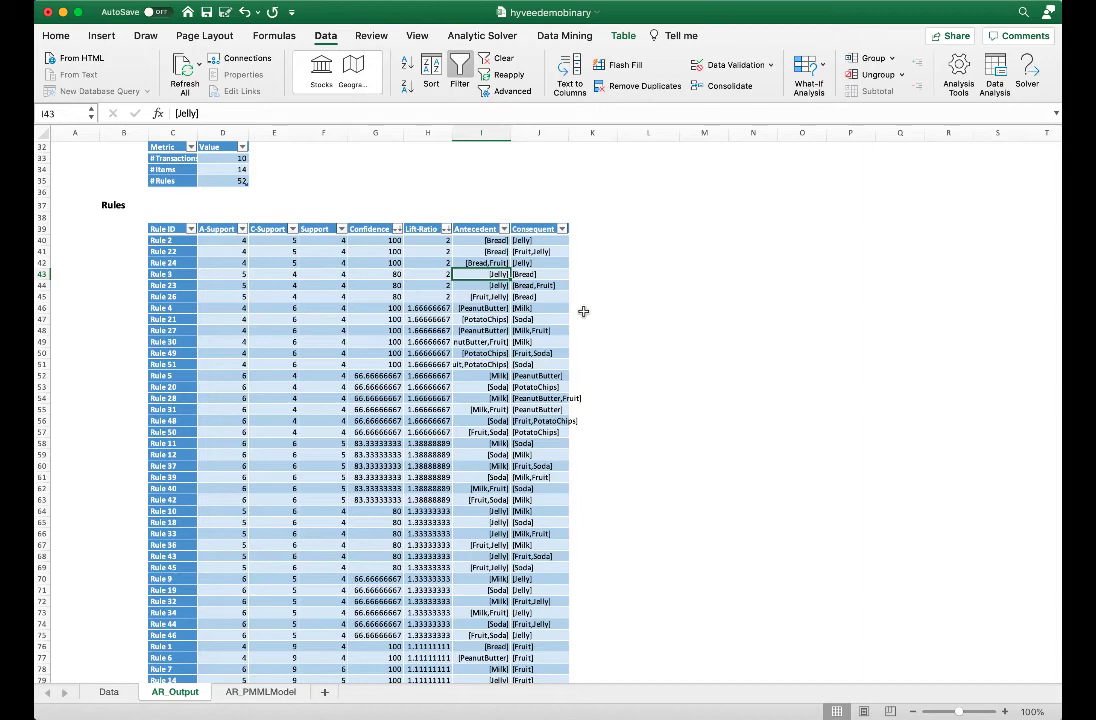
pyautogui.hotkey('ctrl', 'pageup')
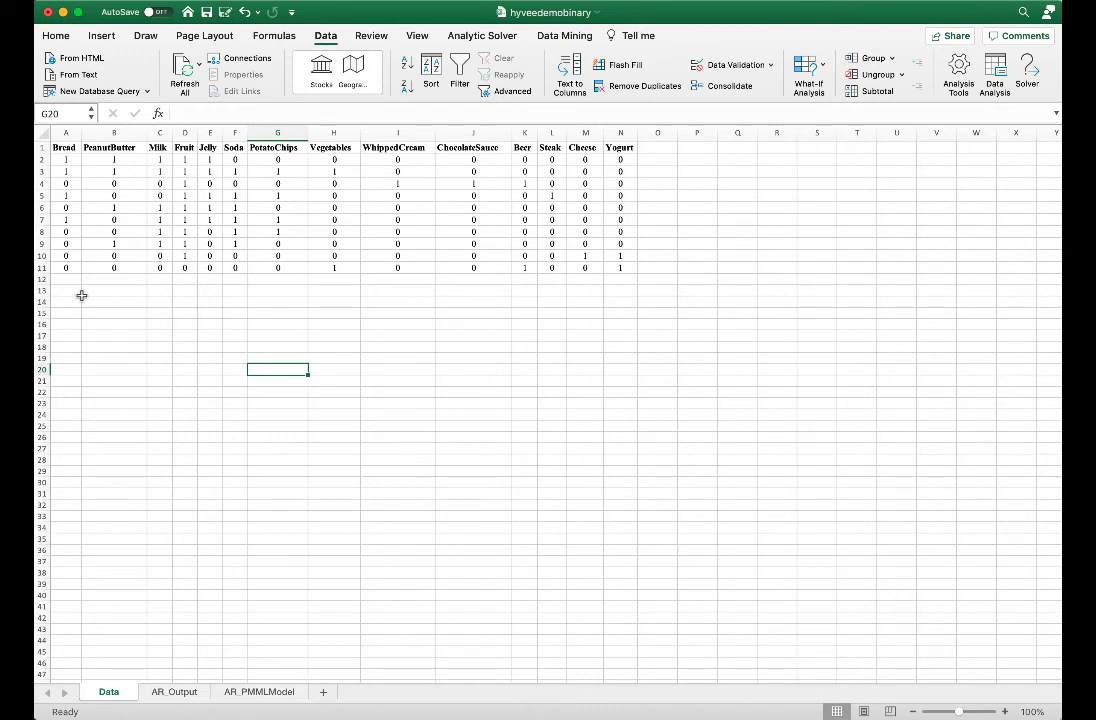
# Insert a column after Bread and paste the Jelly column F1:F11 into B1
pyautogui.click(90, 159)
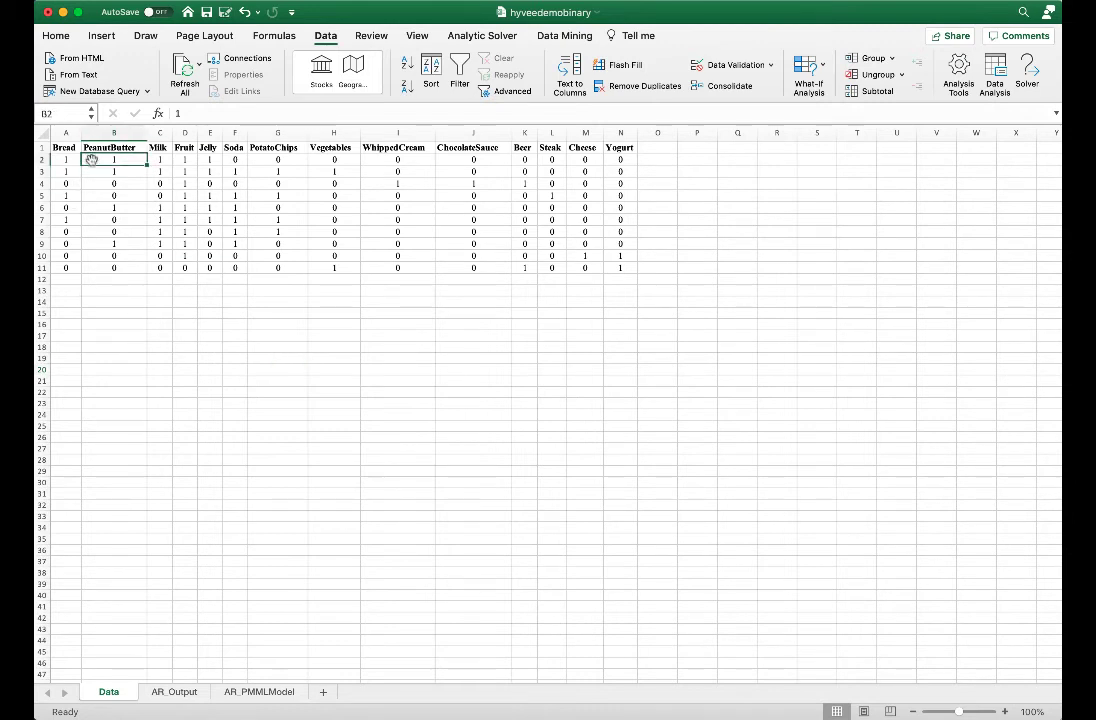
pyautogui.click(258, 4)
pyautogui.click(242, 37)
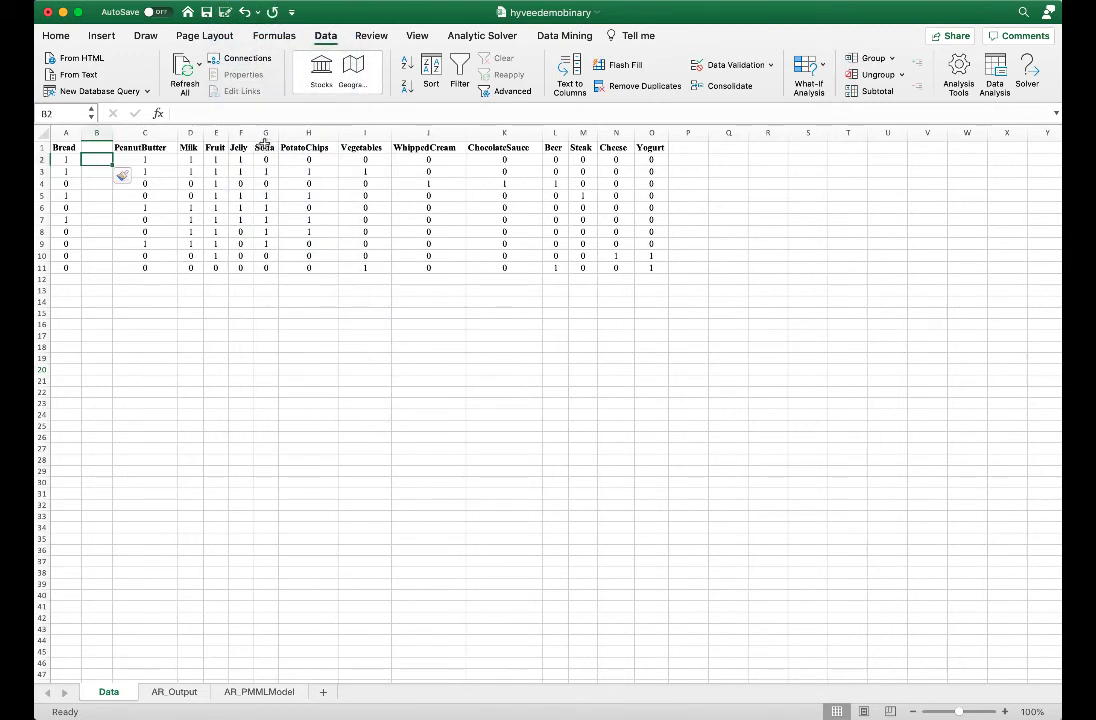
pyautogui.moveTo(240, 148); pyautogui.dragTo(242, 272)
pyautogui.press('super+c')
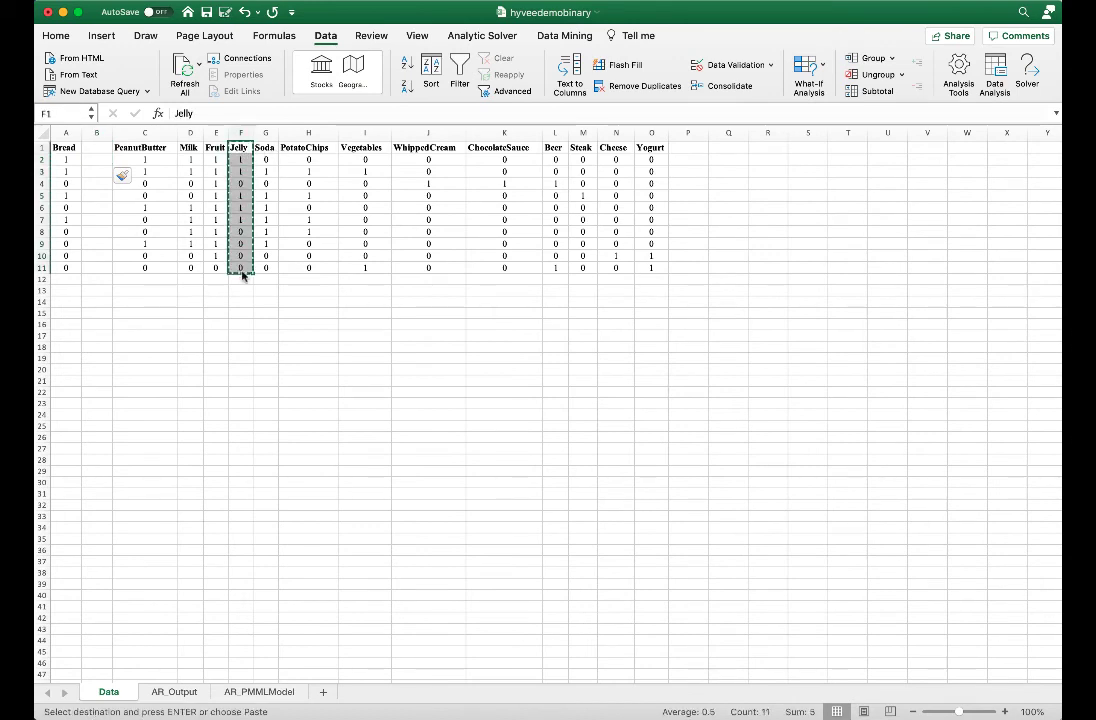
pyautogui.click(95, 148)
pyautogui.press('super+v')
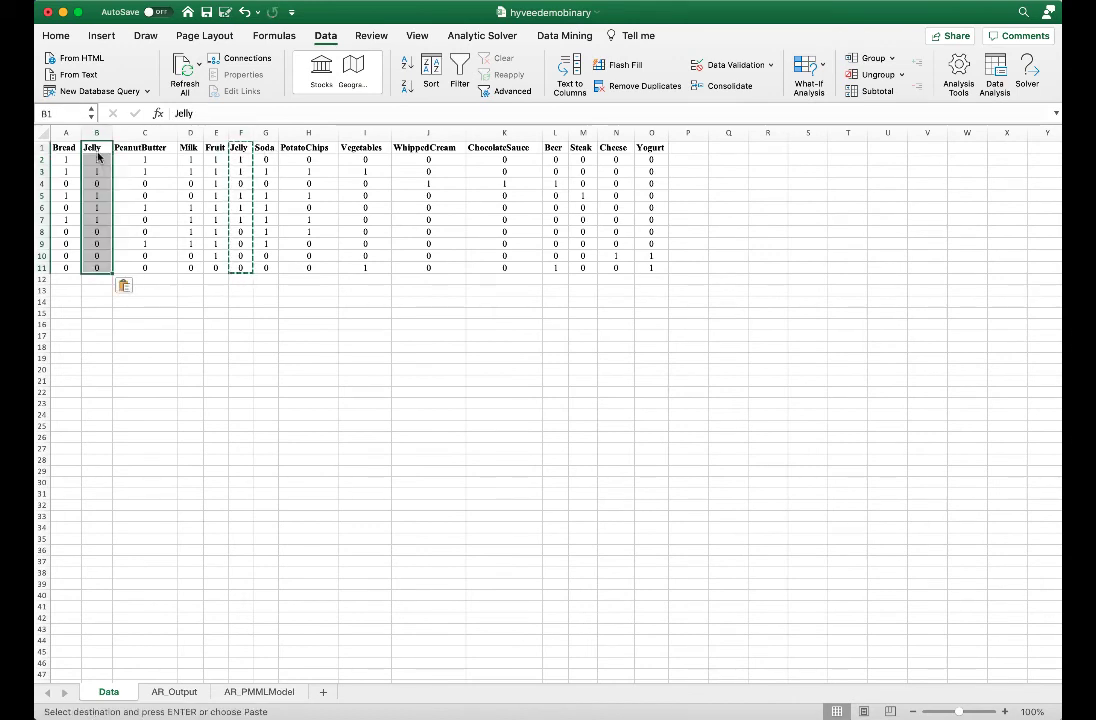
# Run a Correlation analysis on A1:B11 with output starting at G17
pyautogui.click(996, 70)
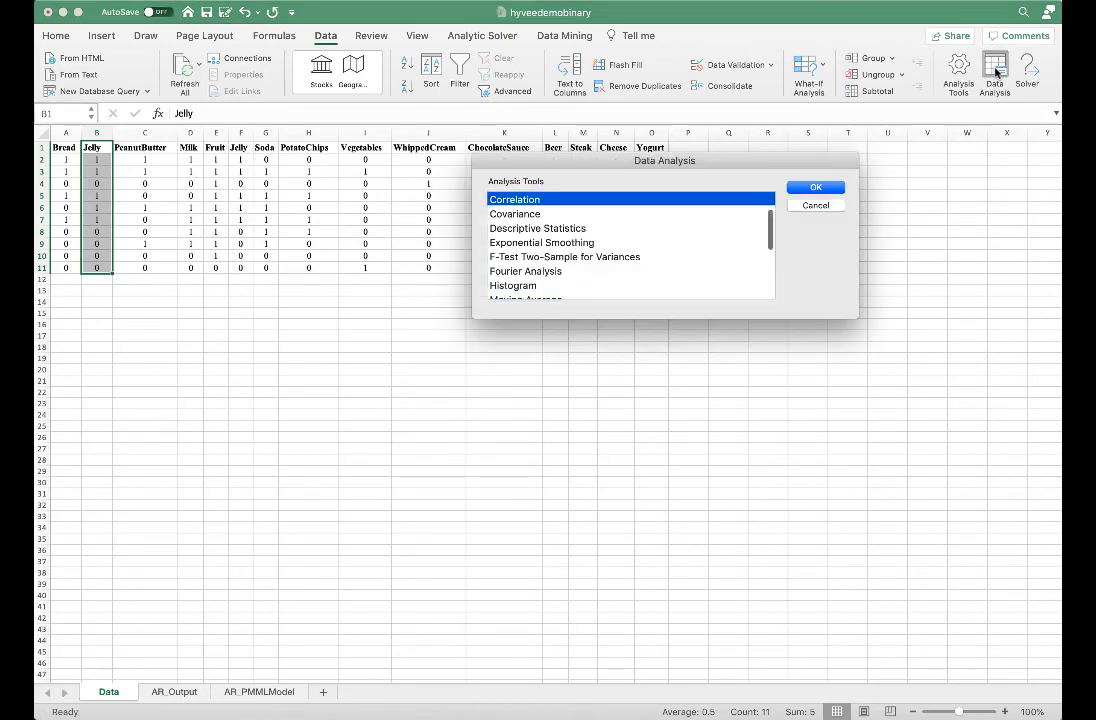
pyautogui.click(810, 187)
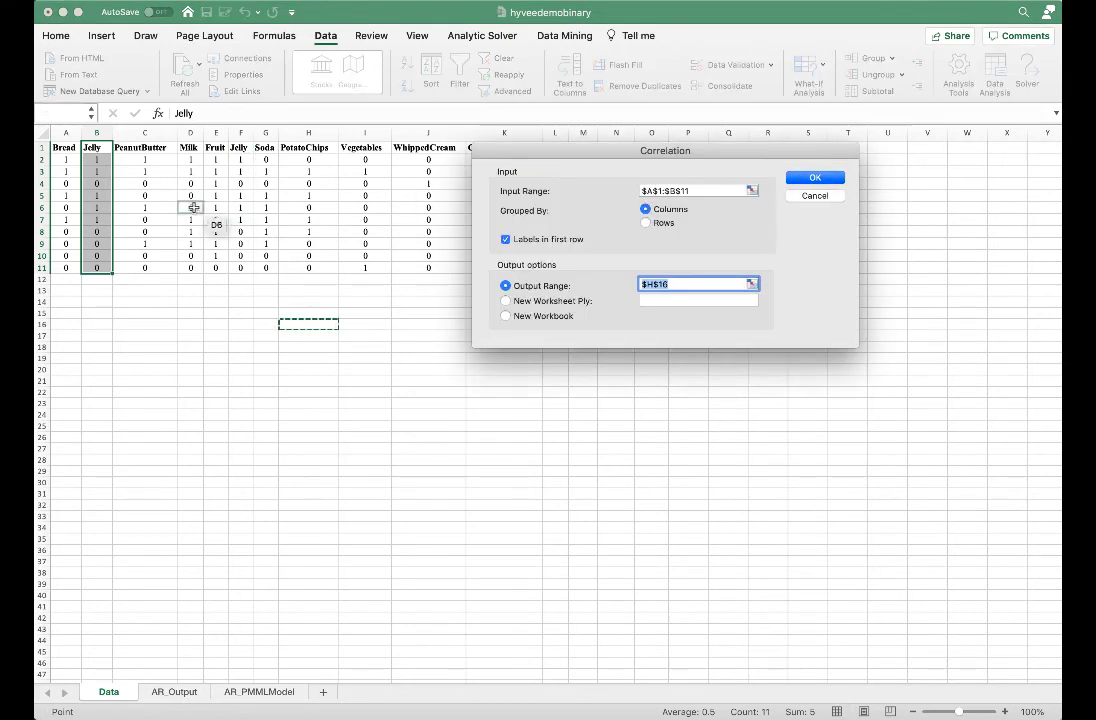
pyautogui.moveTo(64, 147); pyautogui.dragTo(95, 268)
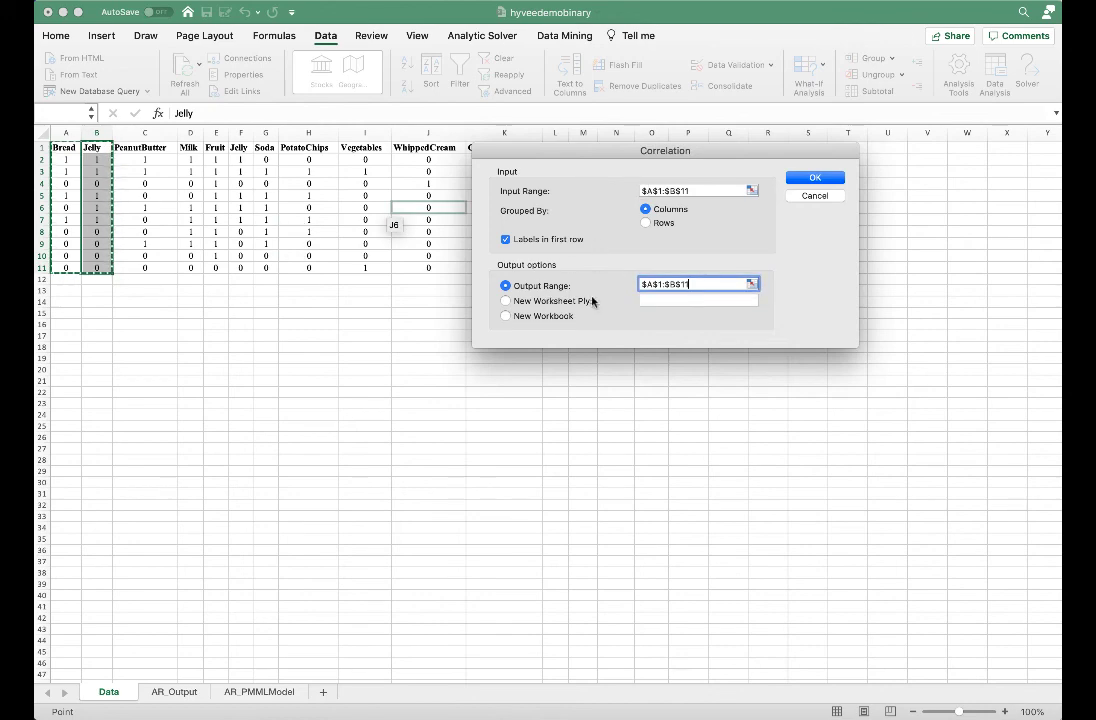
pyautogui.click(265, 336)
pyautogui.click(810, 178)
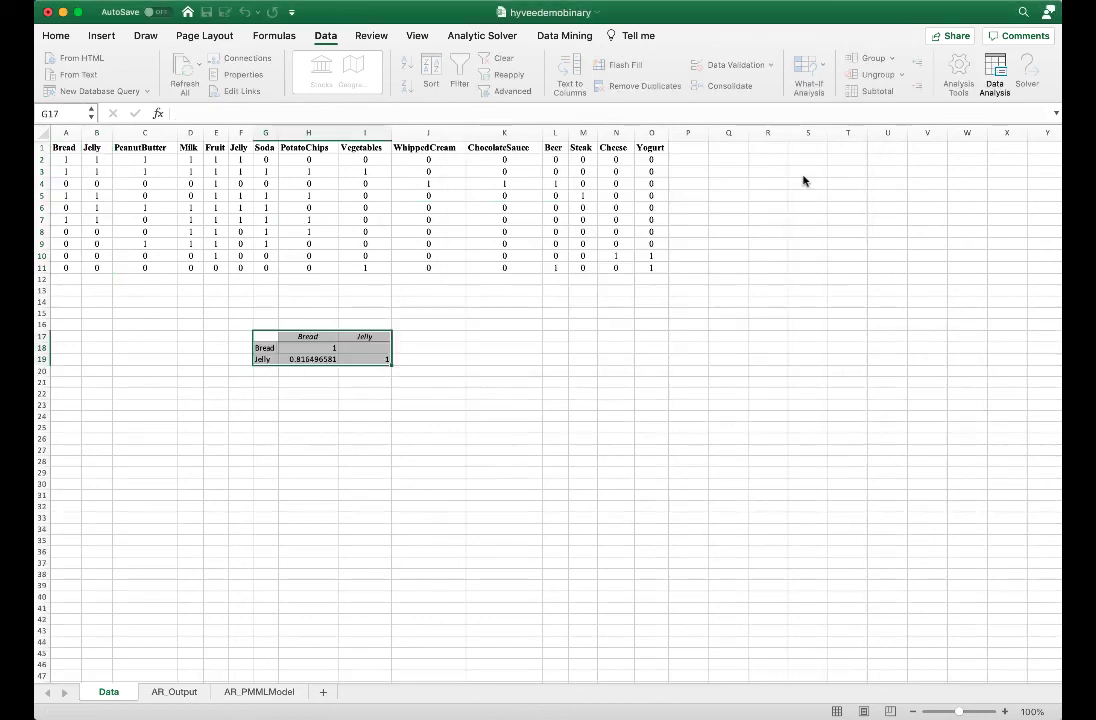
# Read the correlation table values, including Bread's self-correlation of 1, then go to AR_Output
pyautogui.click(325, 404)
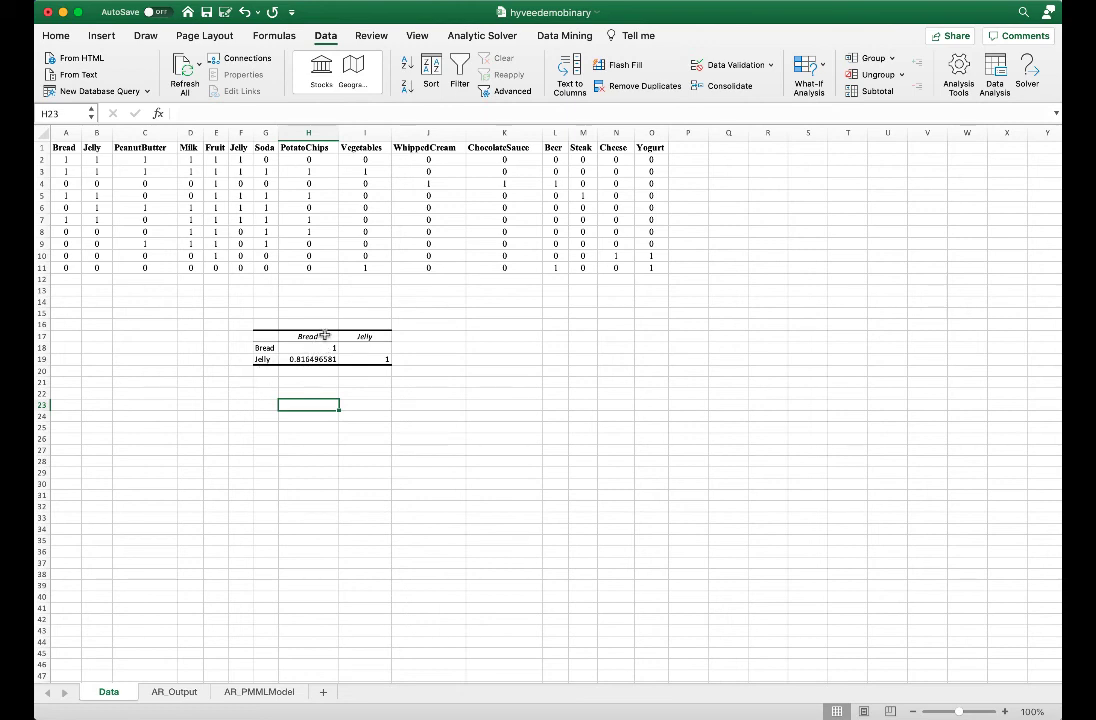
pyautogui.click(325, 348)
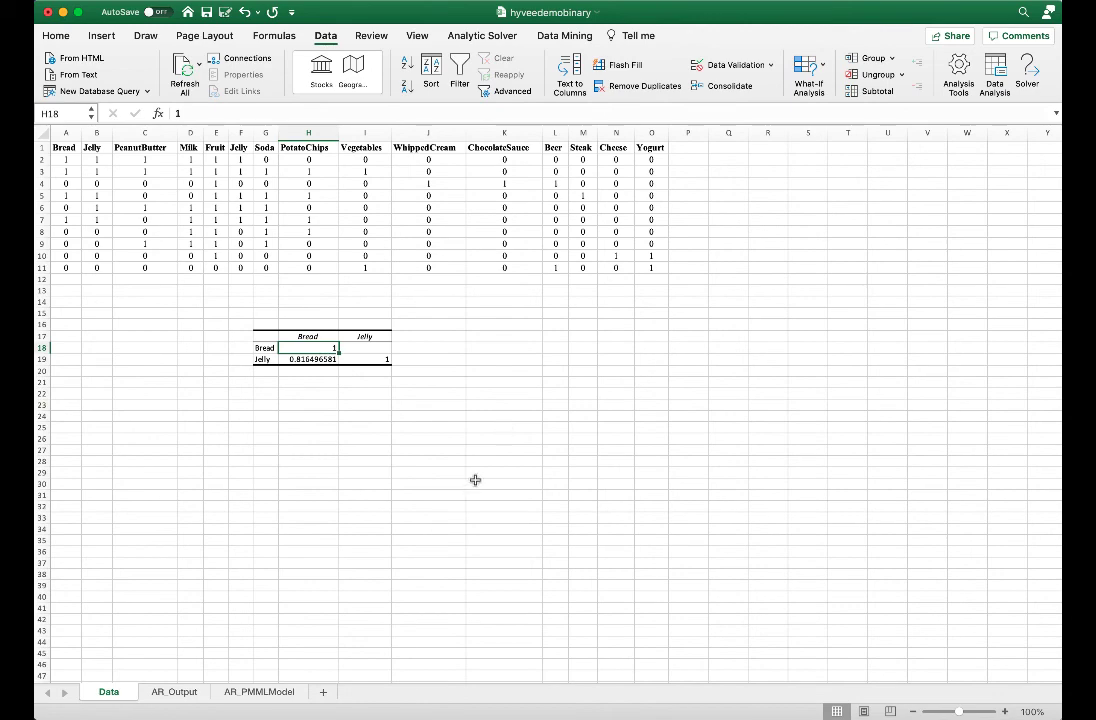
pyautogui.click(174, 692)
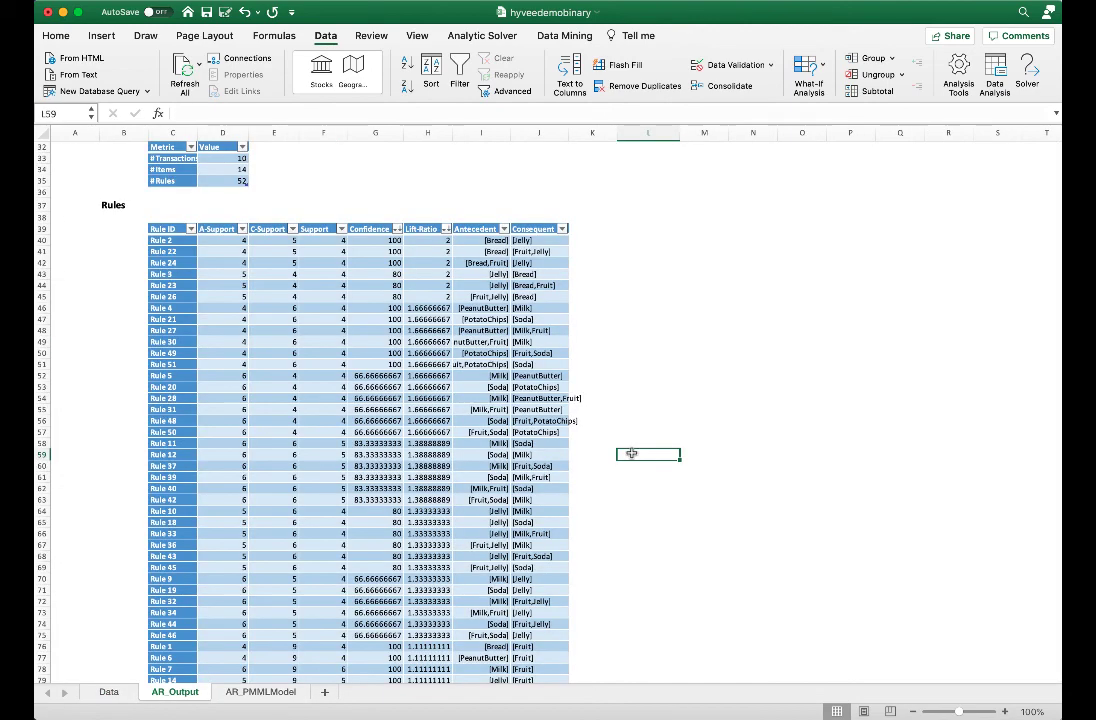